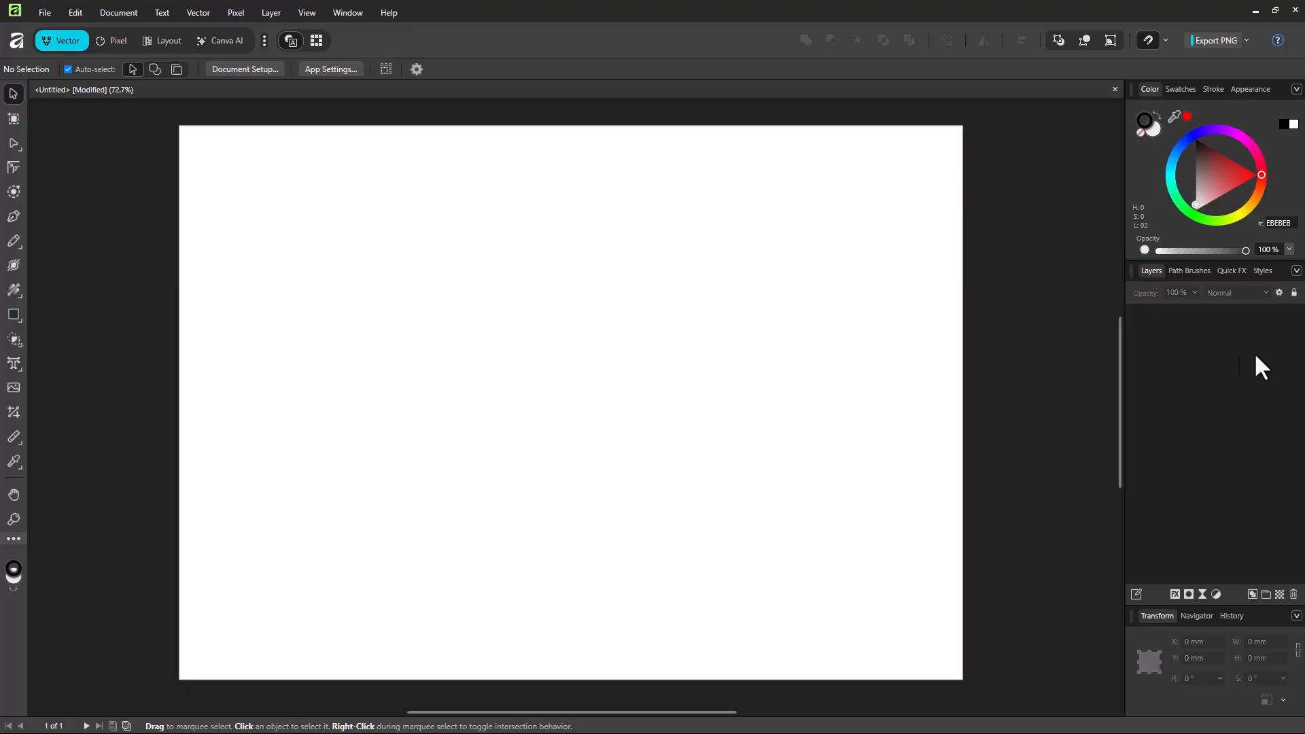
- Open the grid and axis settings and show the document grid
scroll(461, 237, "up", 1)
scroll(463, 235, "down", 1)
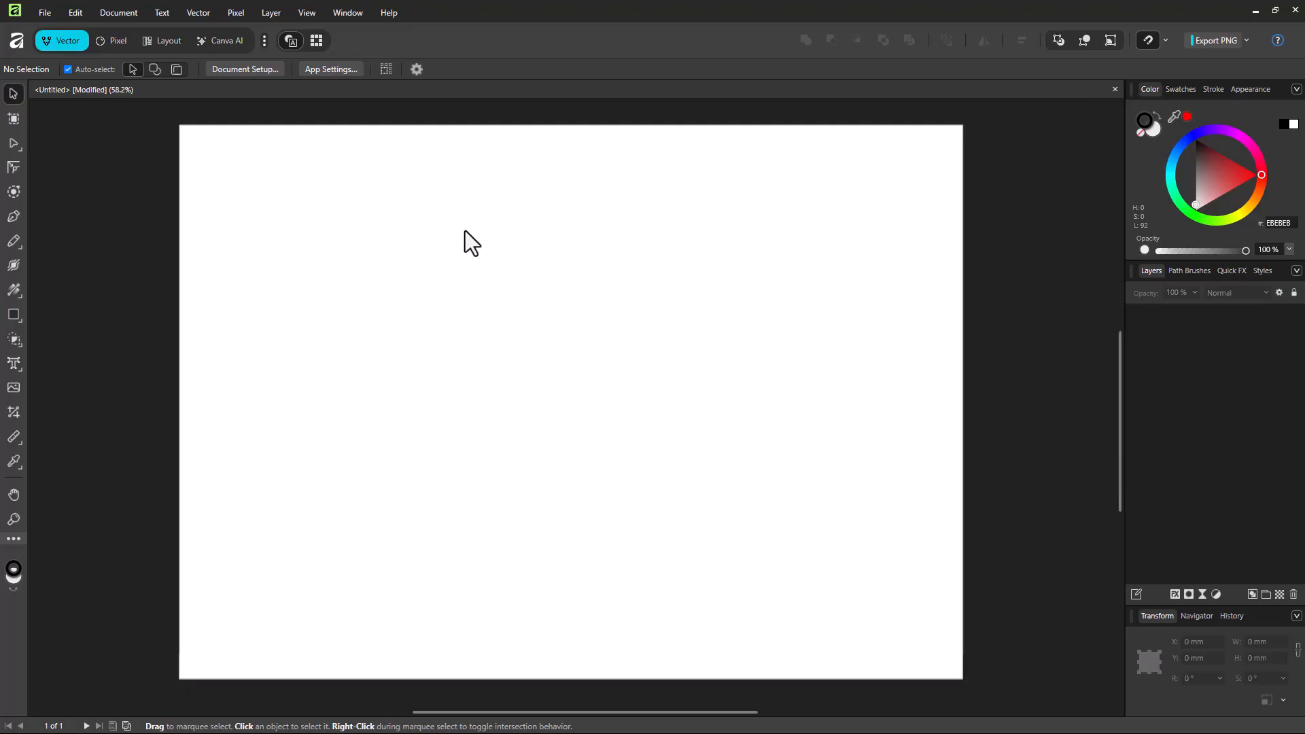
scroll(463, 163, "up", 1)
scroll(541, 204, "up", 1)
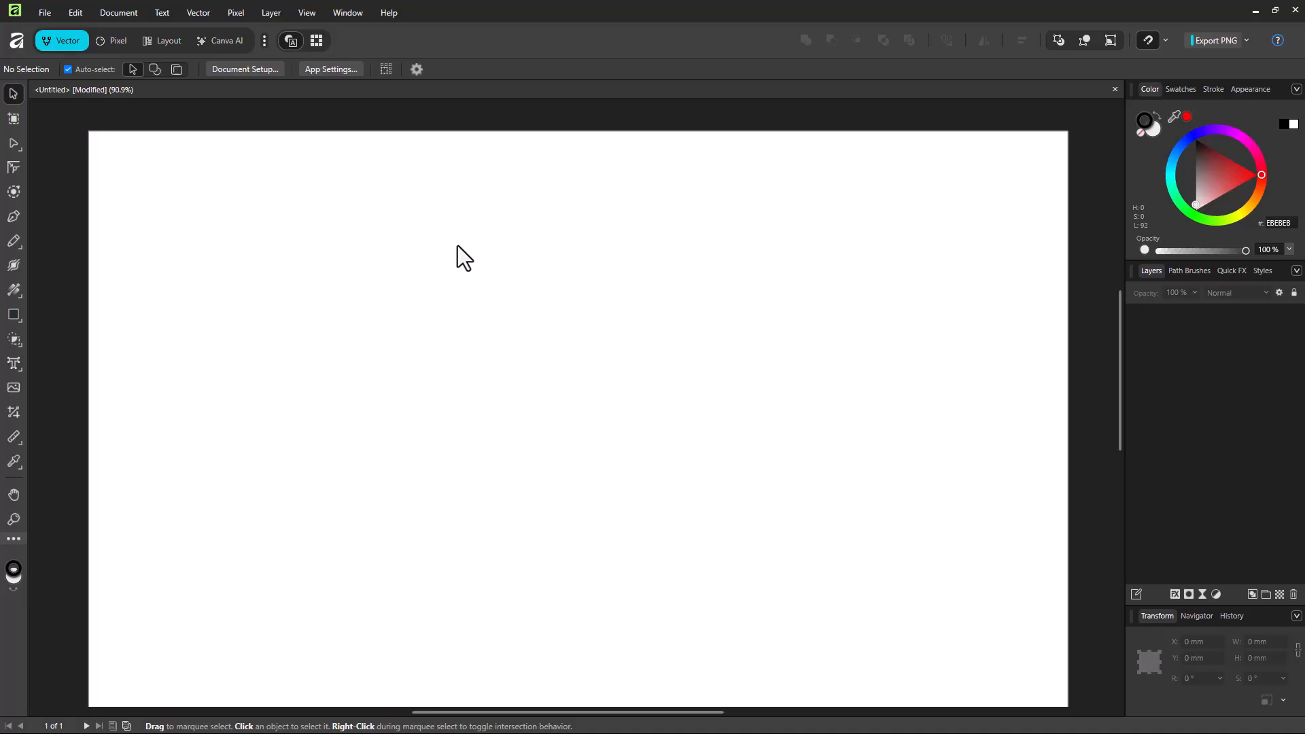
left_click(306, 13)
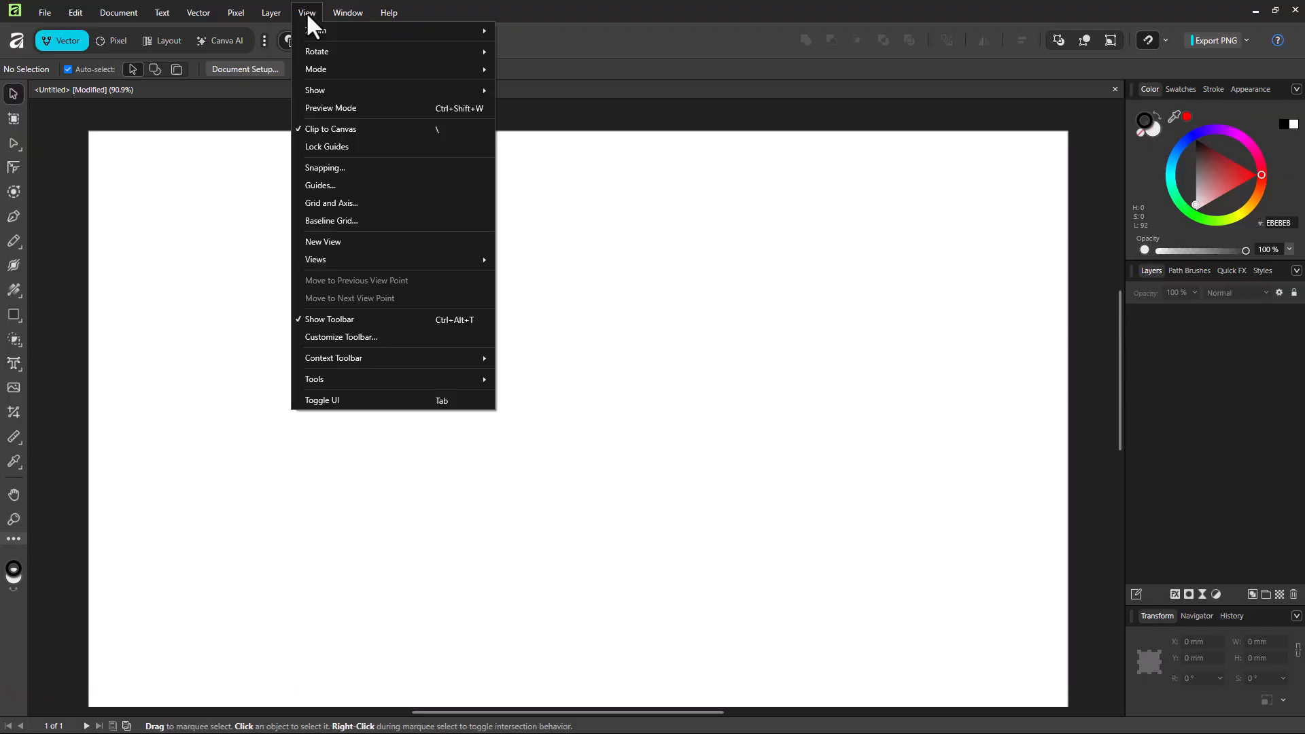
left_click(330, 204)
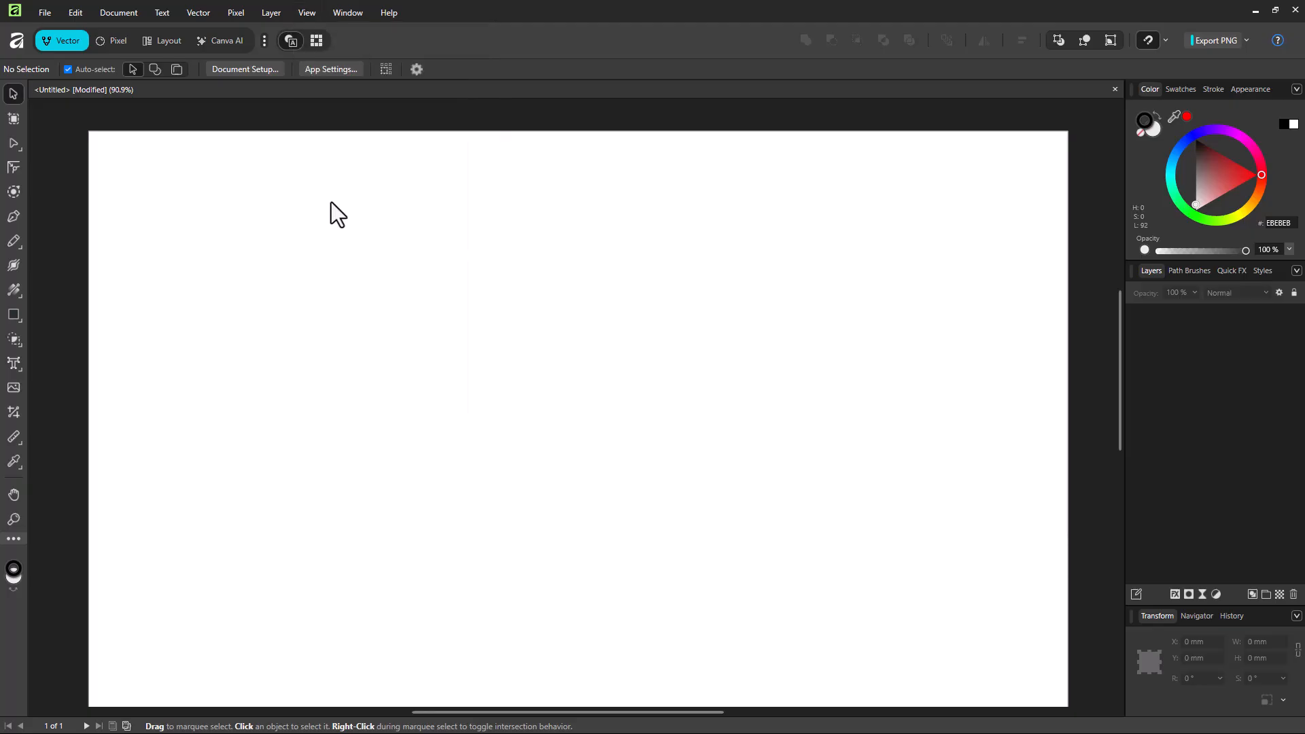
left_click(488, 288)
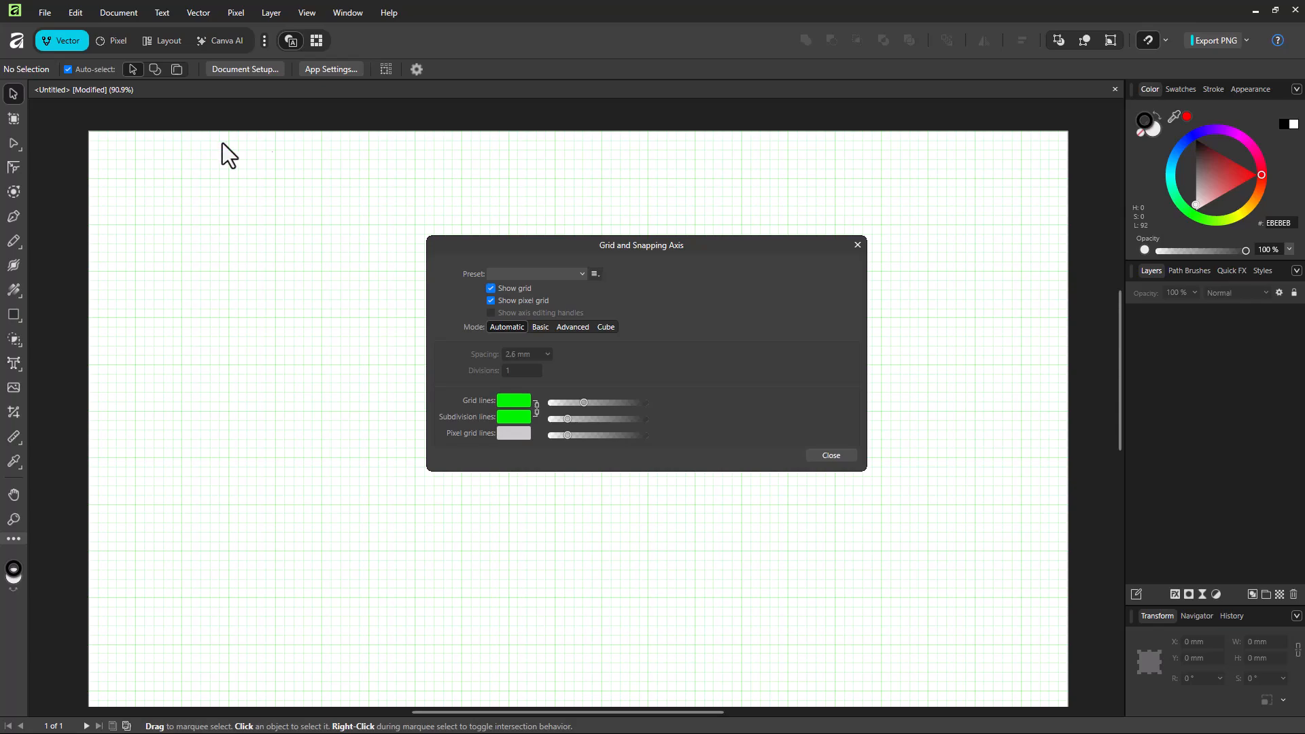
- Try the 1cm Isometric Cube and 1cm Square with 1mm Divisions grid presets, and settle on 1cm Square
left_click(511, 274)
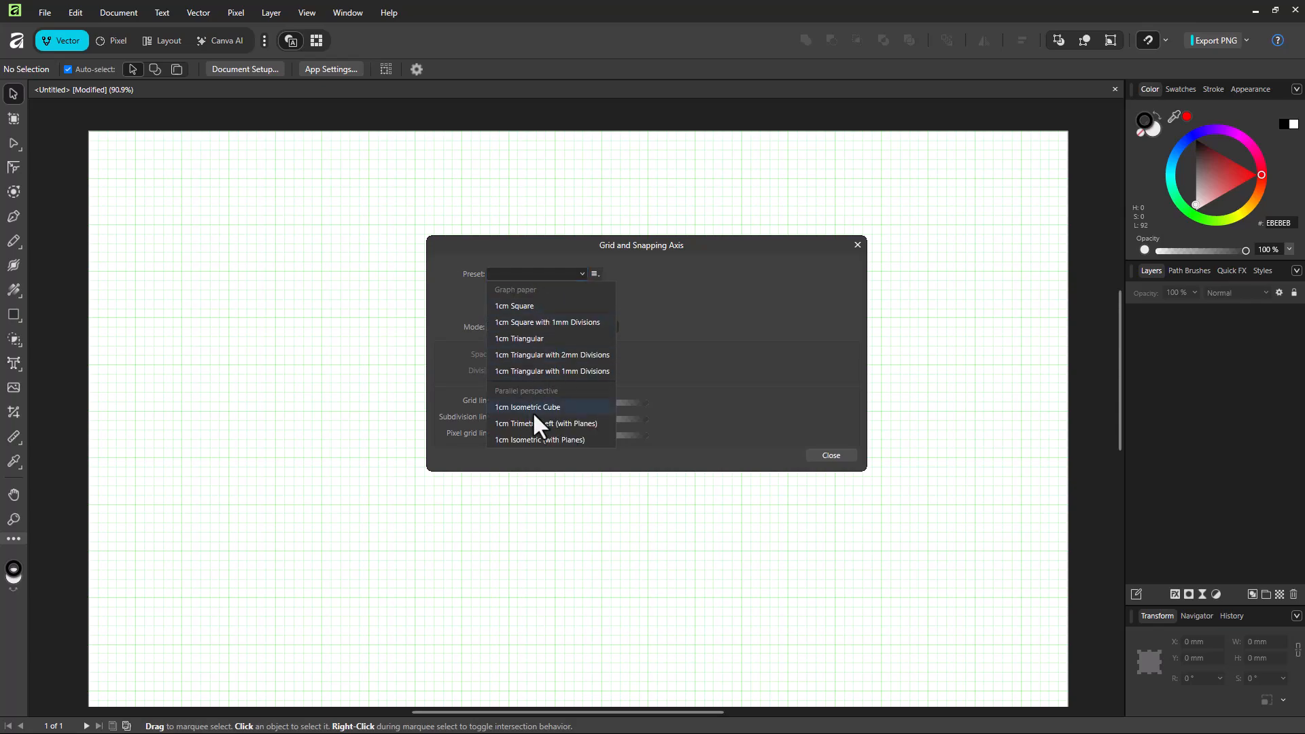
left_click(534, 414)
left_click(527, 275)
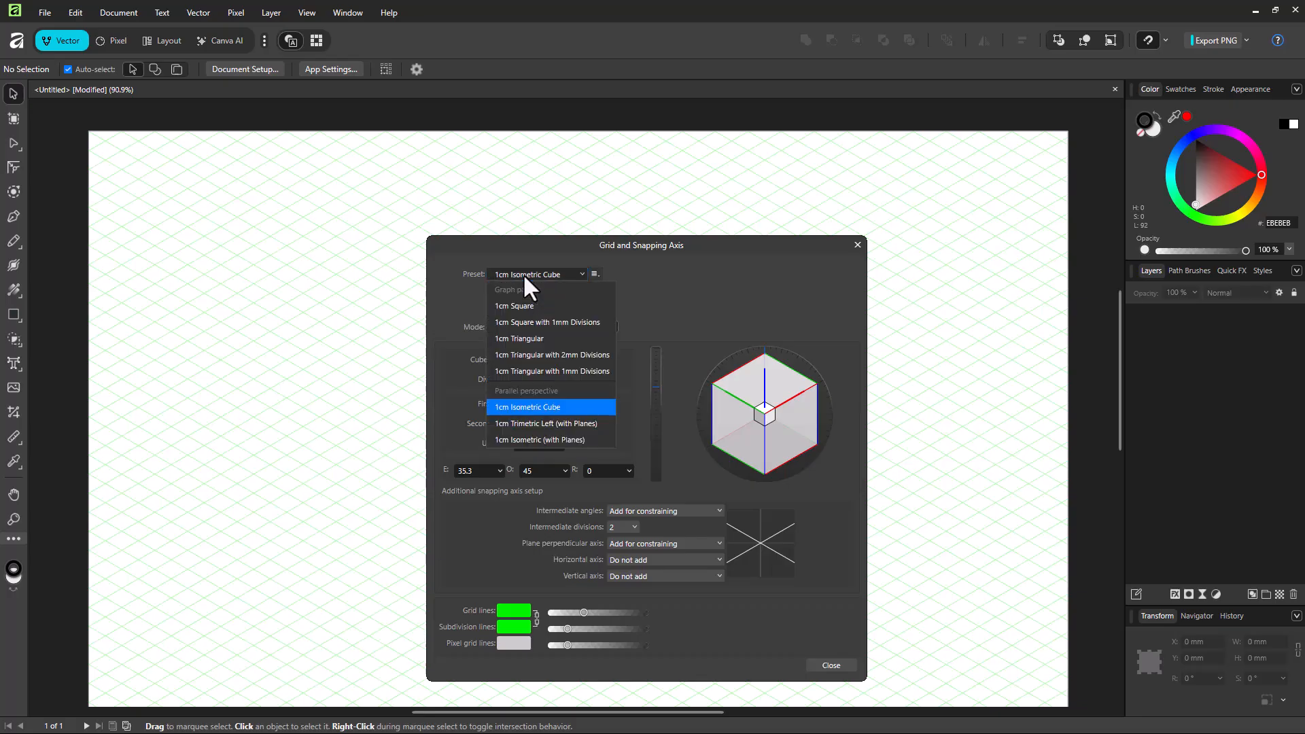
left_click(537, 321)
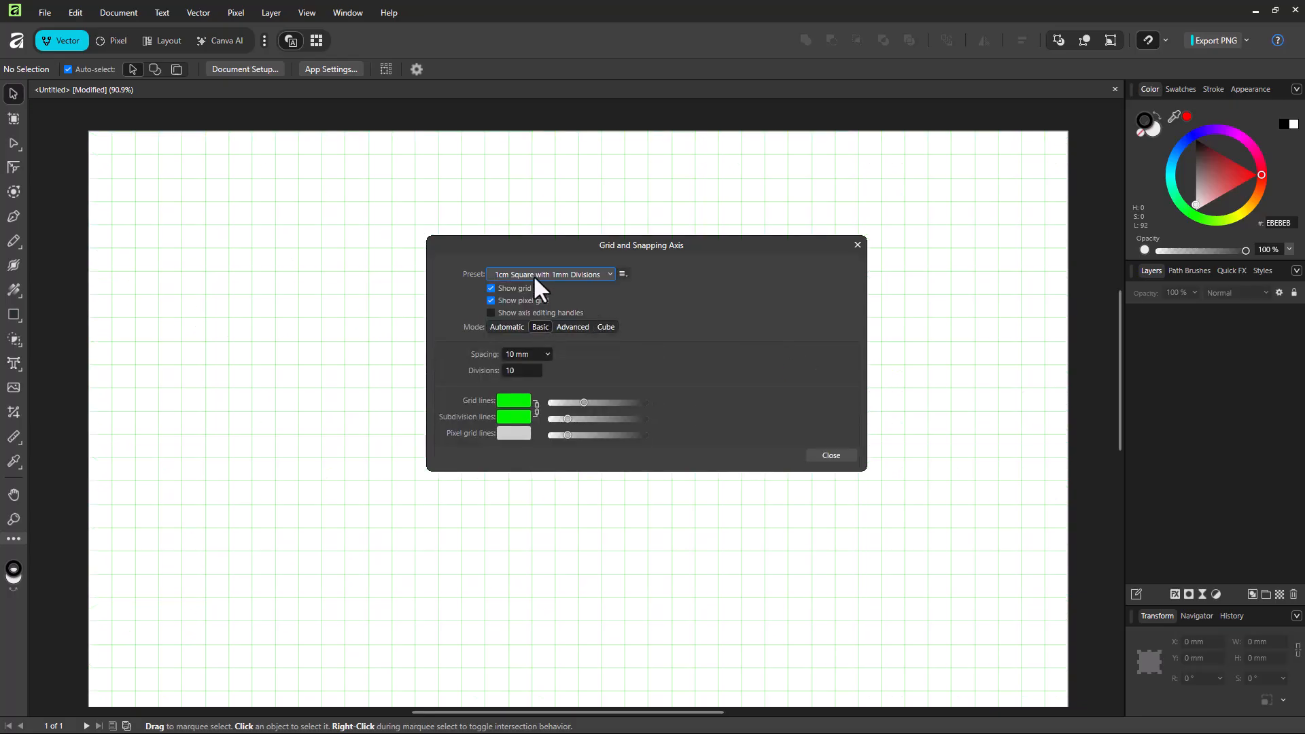
left_click(532, 275)
left_click(530, 305)
- Raise the grid lines' opacity to maximum and recolour the grid and subdivision lines dark green
left_click_drag(583, 402, 660, 401)
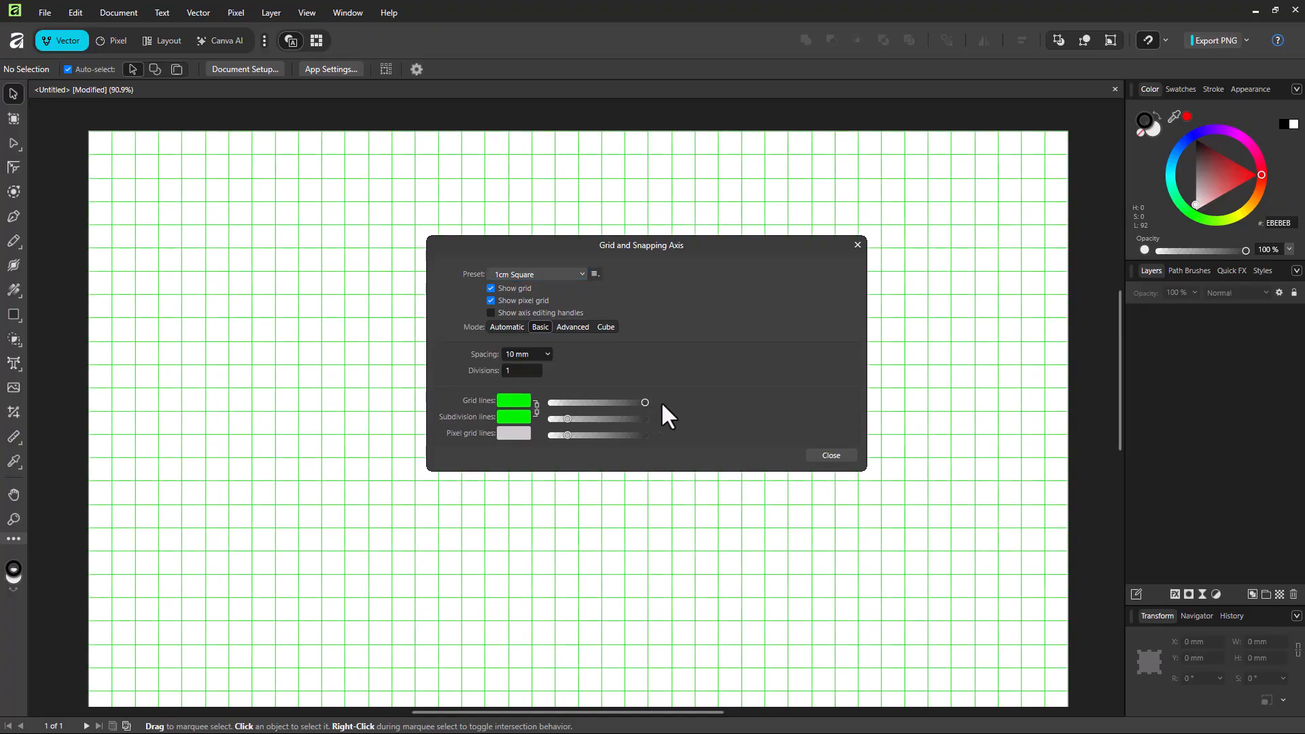
left_click(504, 401)
left_click_drag(466, 460, 488, 460)
left_click(621, 374)
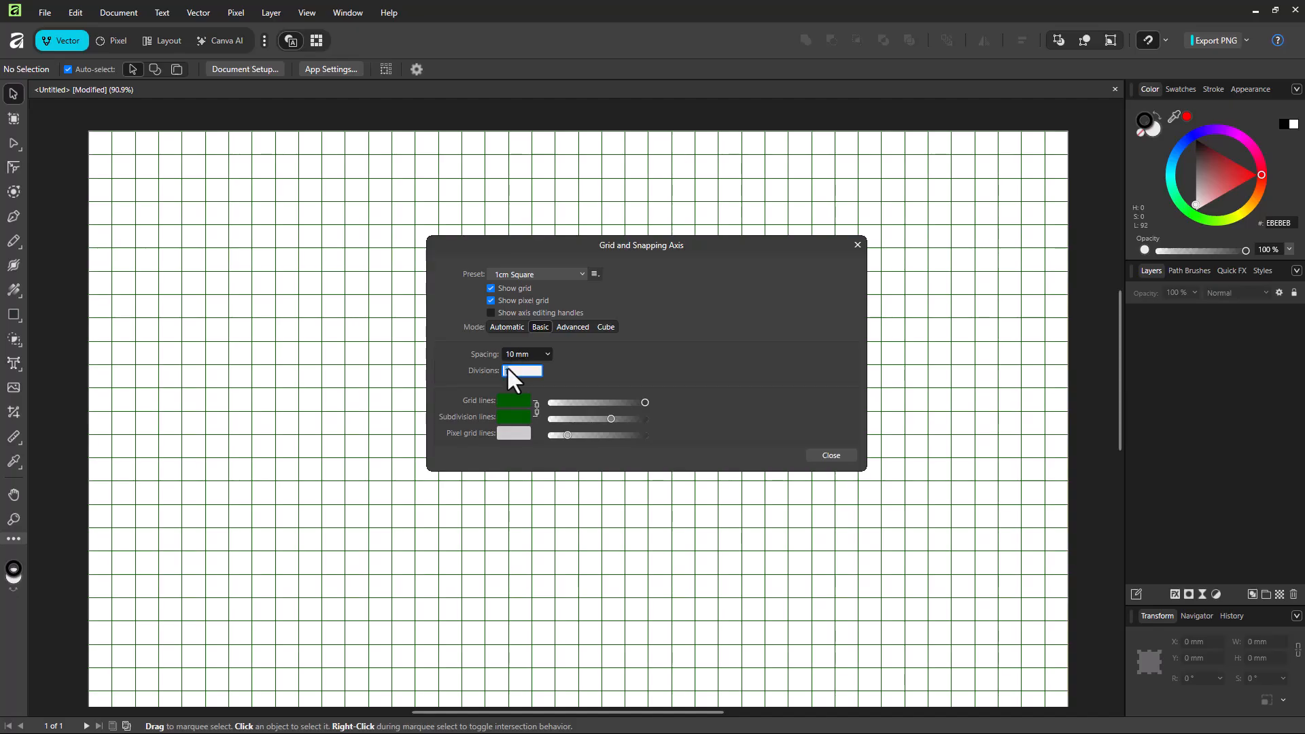
- Set the grid to 4 divisions and lower the opacity of the grid and subdivision lines
left_click(583, 403)
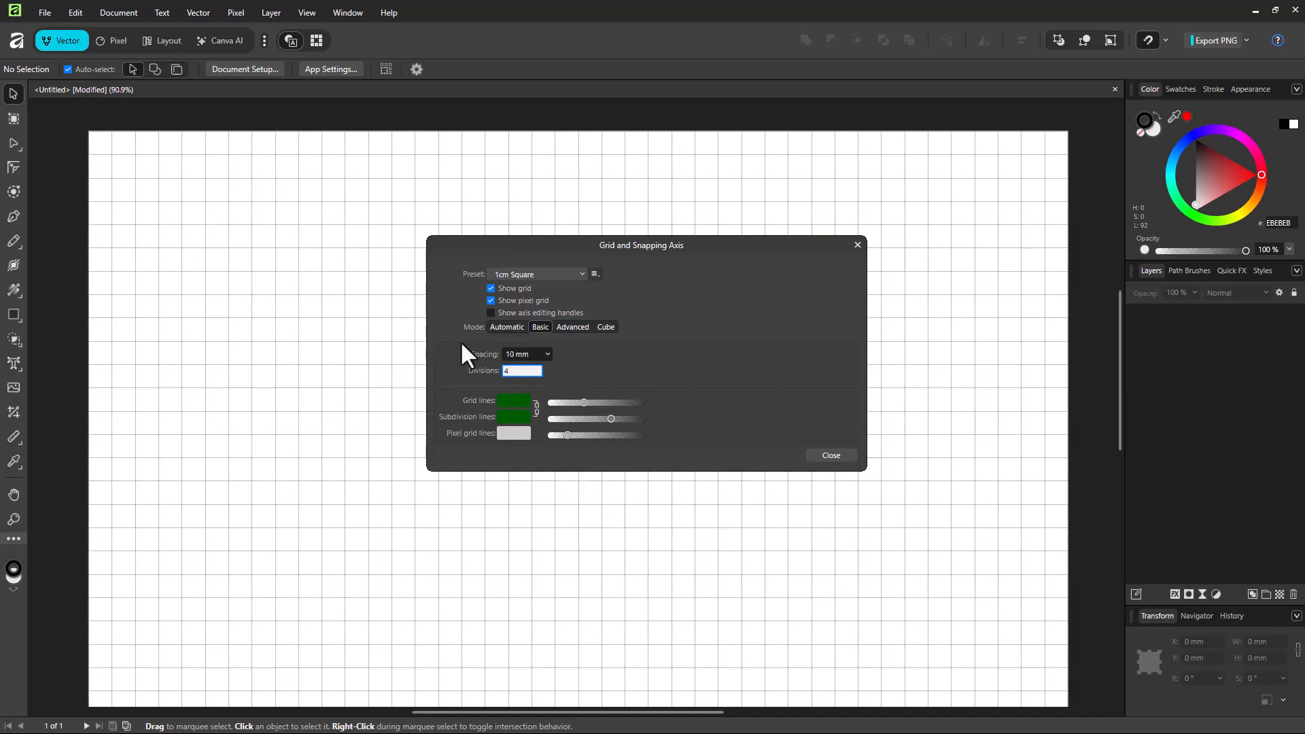
left_click(530, 352)
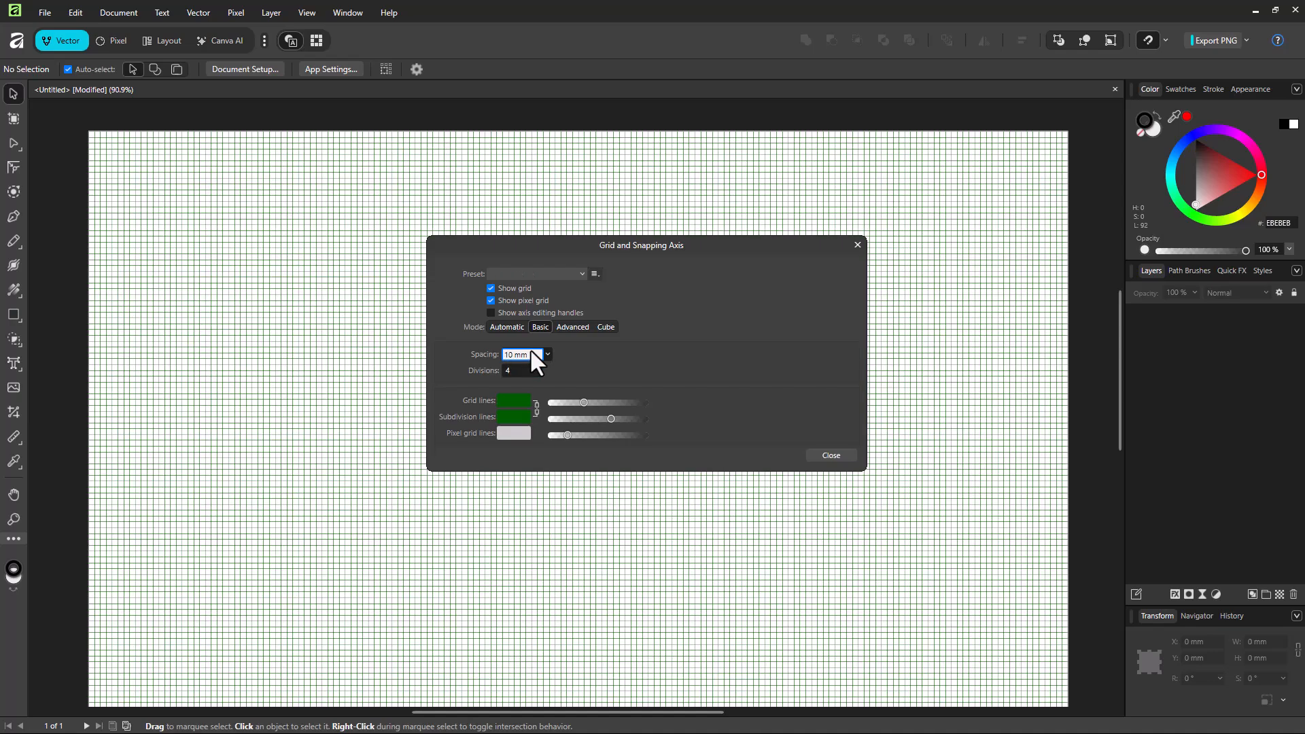
left_click_drag(610, 418, 578, 418)
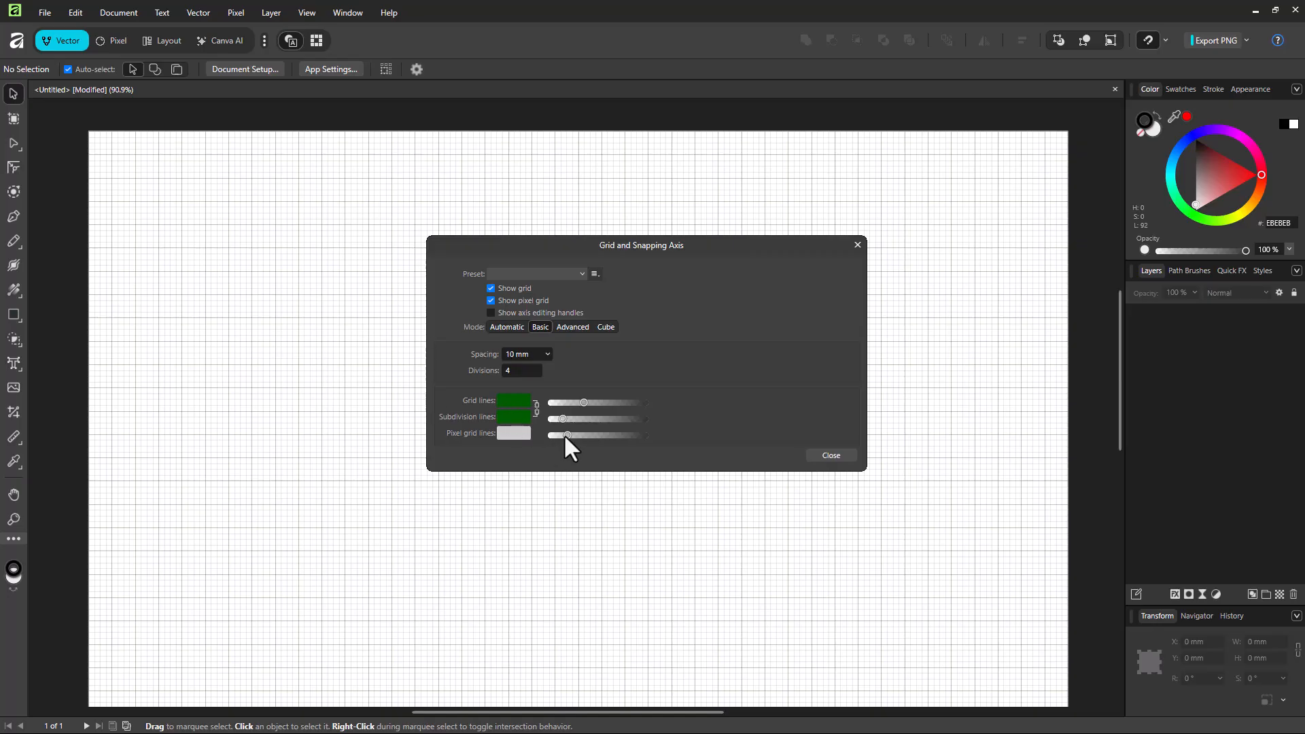
- Recolour the pixel grid lines dark green with higher opacity, and show the axis editing handles
left_click_drag(588, 435, 594, 435)
left_click(501, 434)
left_click_drag(480, 537, 501, 555)
left_click(608, 423)
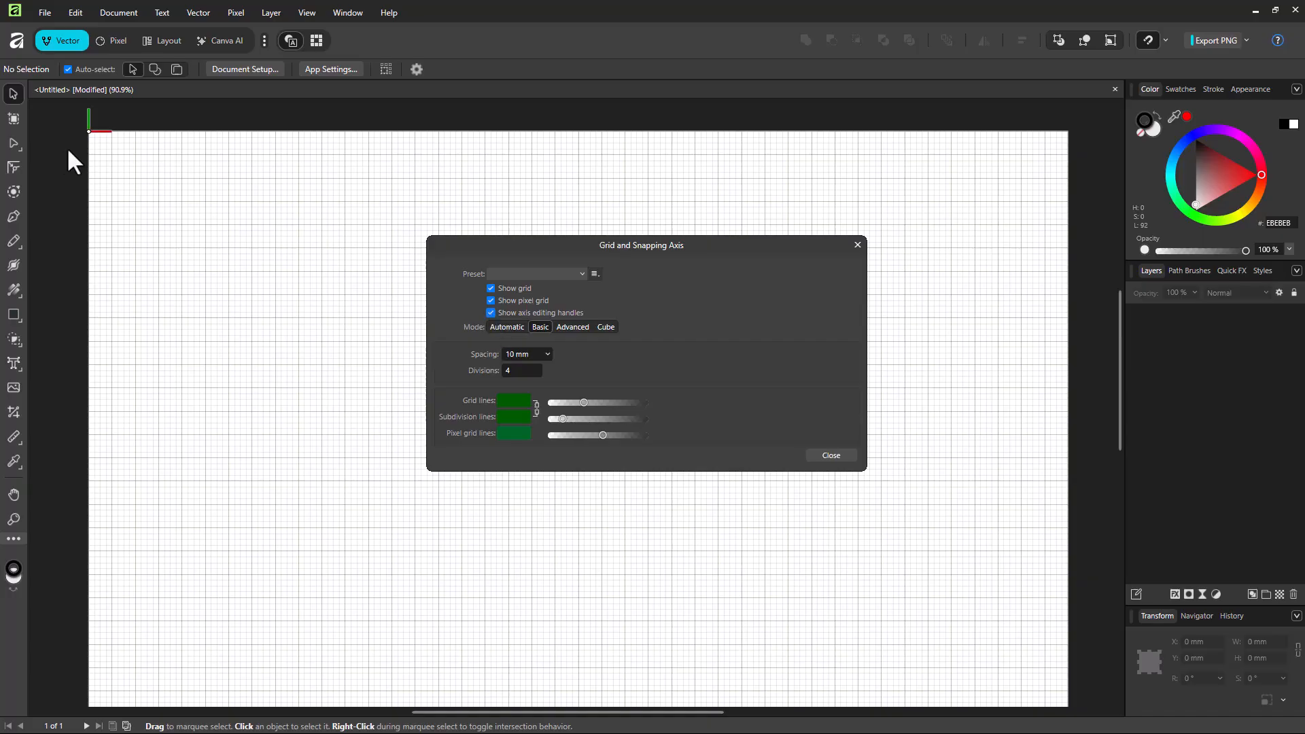
- Move the grid origin from the page corner into the page and stretch the grid spacing to about 24.3 mm with the axis handles
left_click_drag(88, 131, 254, 195)
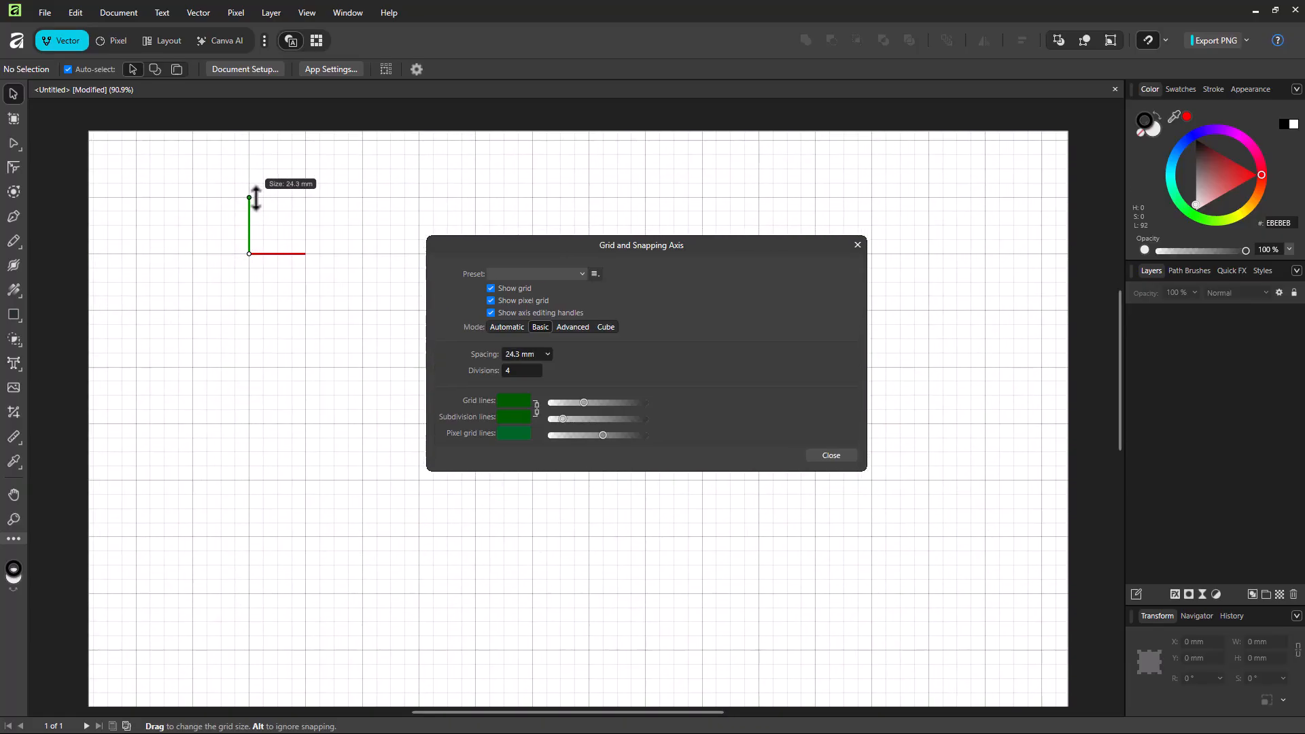
left_click_drag(250, 252, 254, 261)
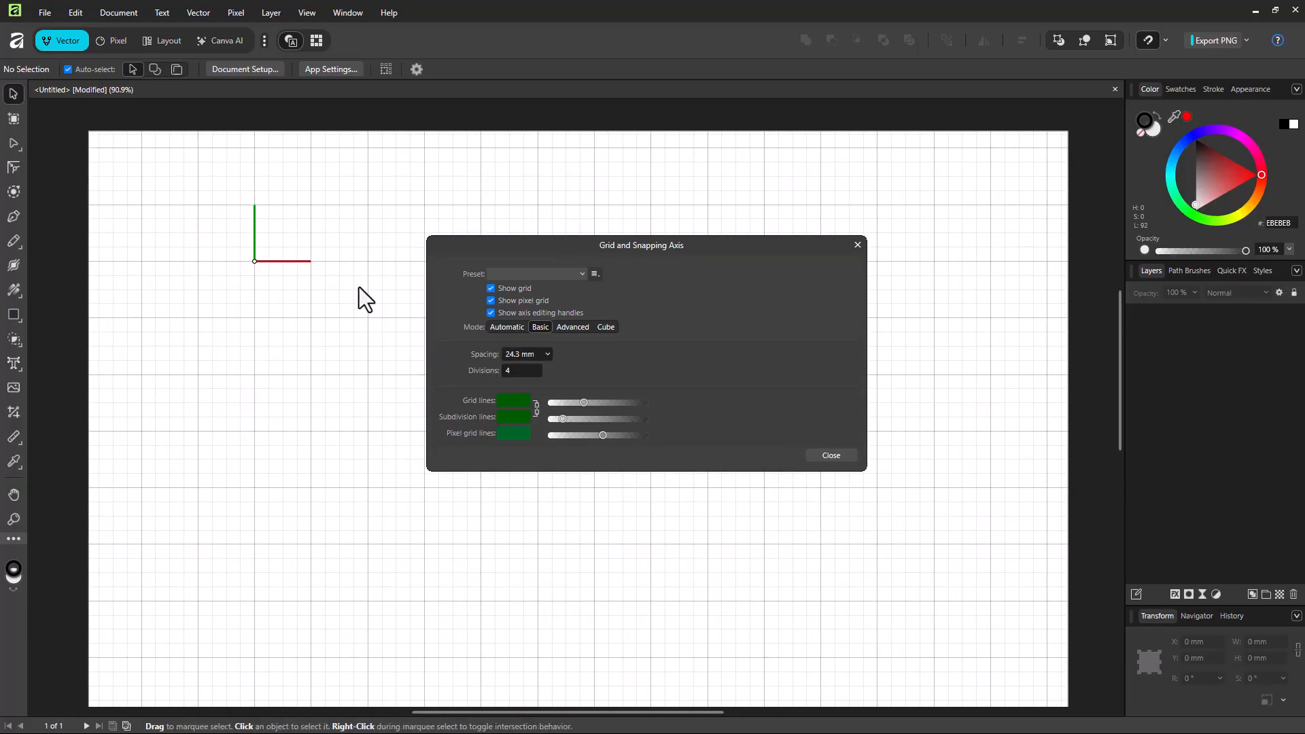
- Switch the grid to Automatic and back to Basic mode, nudge its origin and reapply the 1cm Square preset
left_click(507, 328)
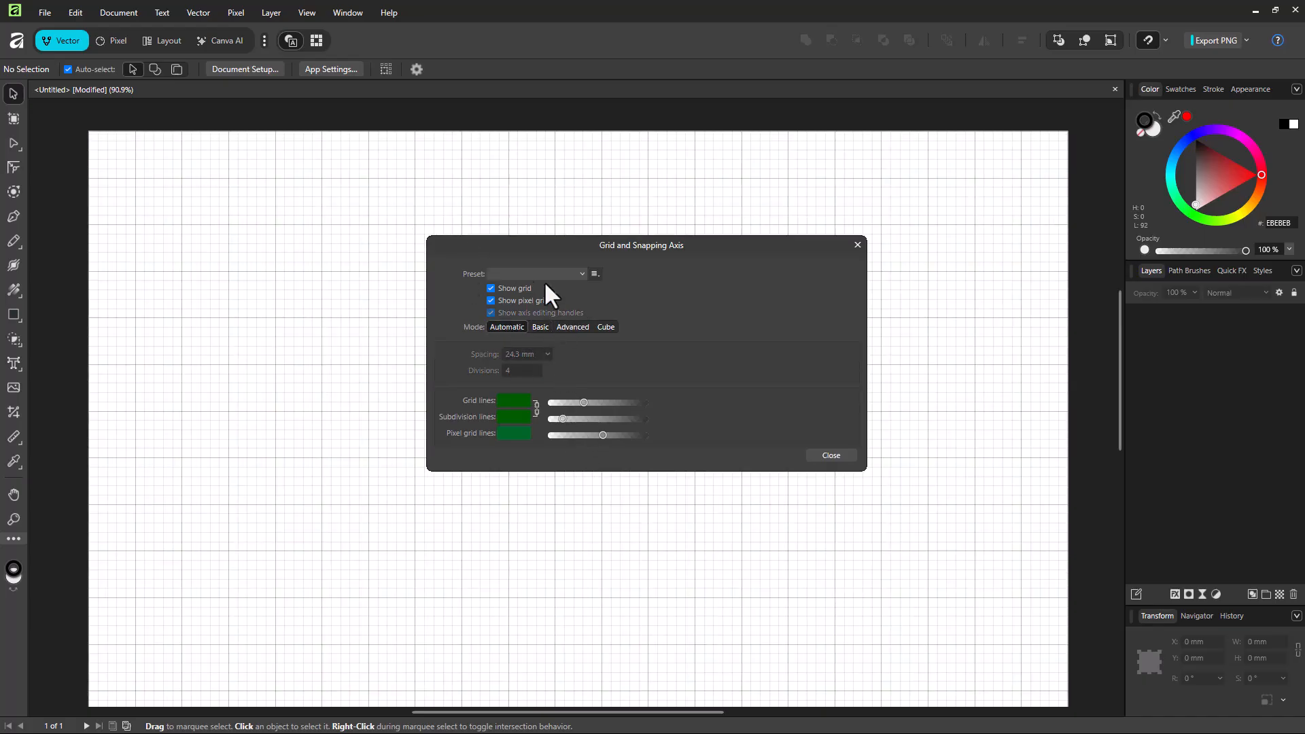
left_click(540, 328)
mouse_move(254, 261)
left_mouse_down()
mouse_move(245, 250)
mouse_move(286, 256)
mouse_move(259, 259)
left_mouse_up()
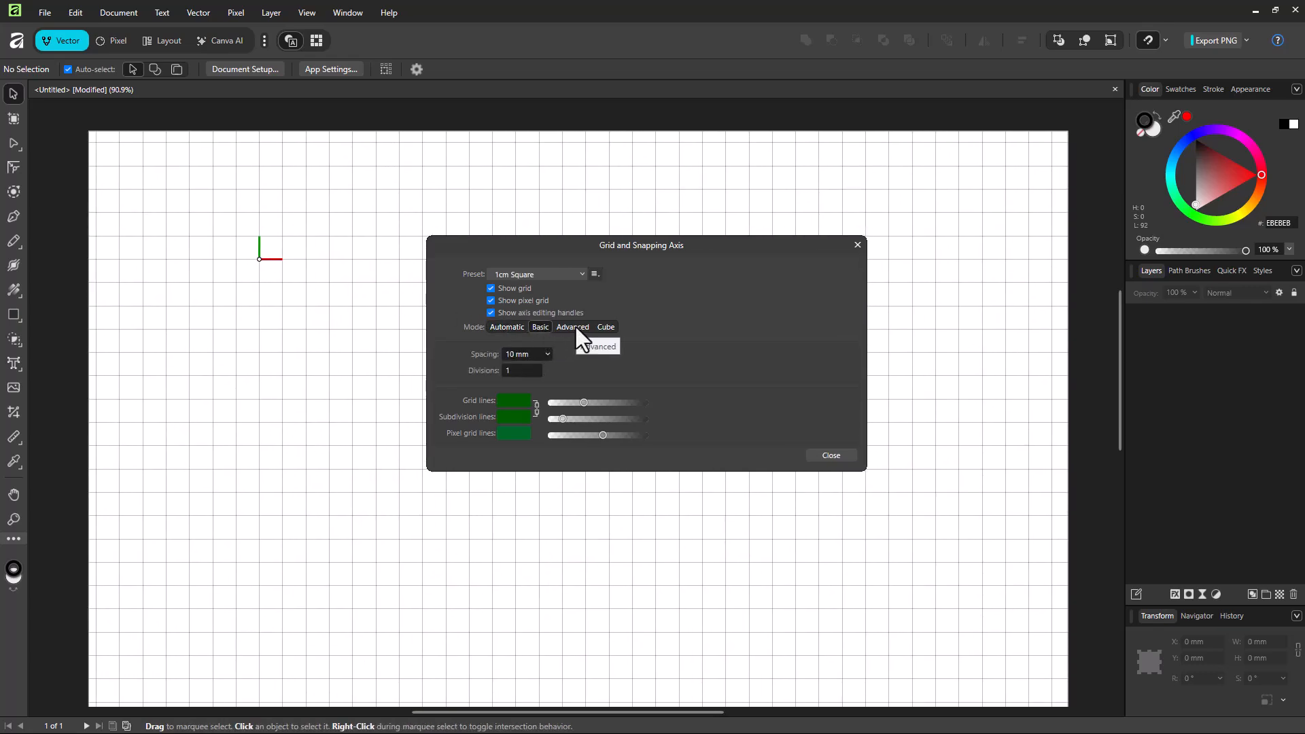
- Switch the grid to Advanced mode and set its grid type to 2:1 Isometric
left_click(574, 327)
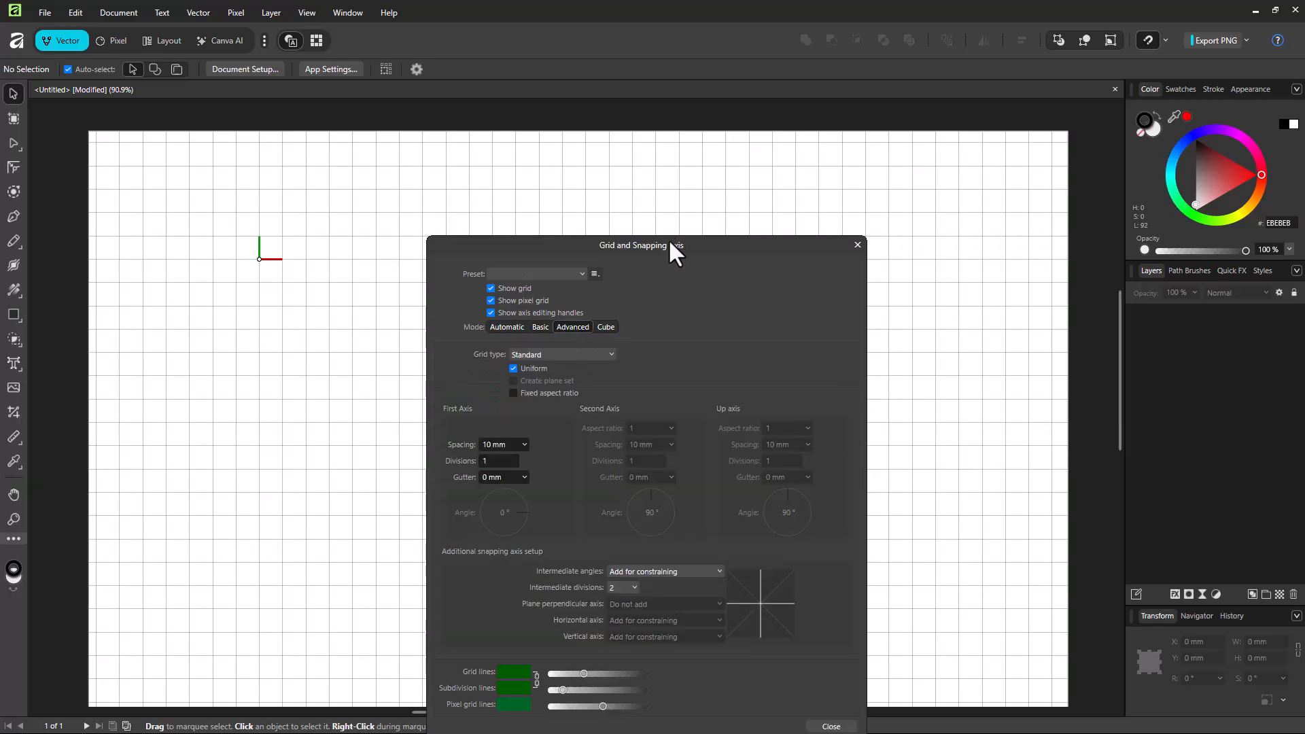
left_click_drag(677, 249, 685, 142)
left_click(609, 248)
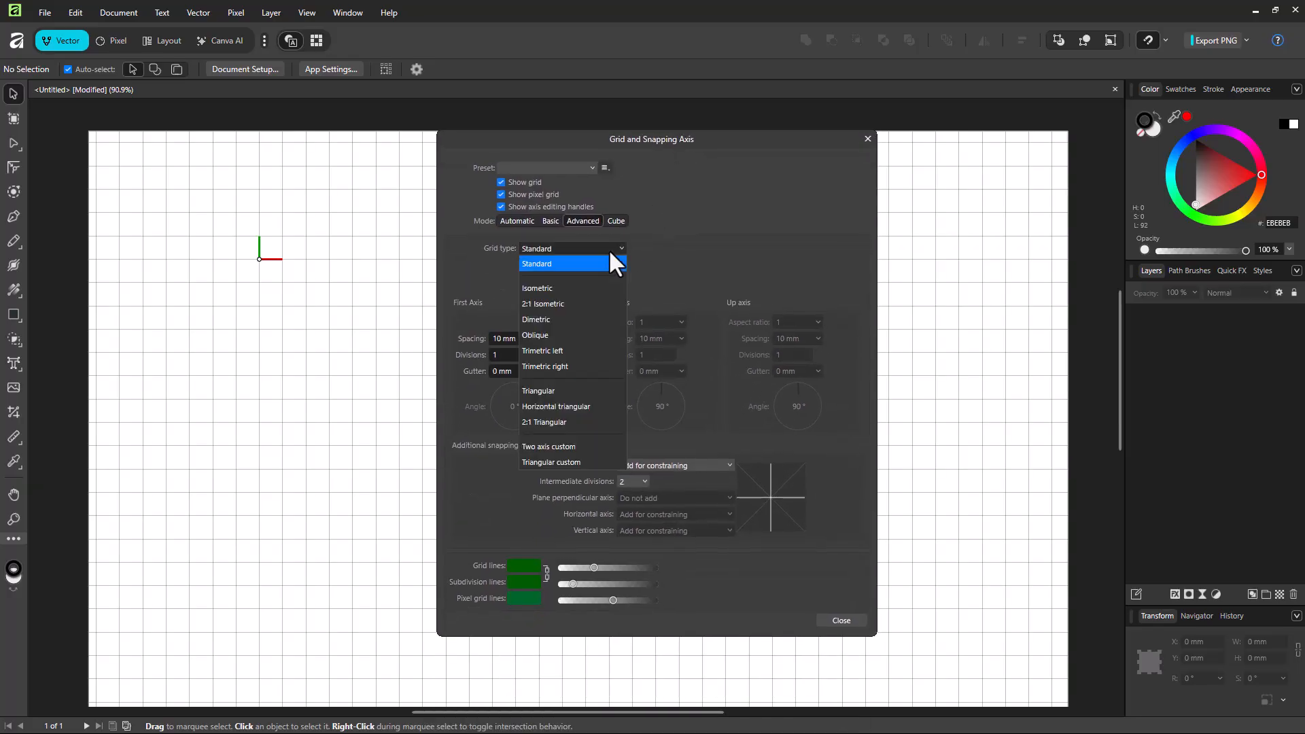
left_click(577, 306)
- Move the isometric grid's origin lower on the page and stretch the first axis to a spacing of about 15 mm
left_click(572, 251)
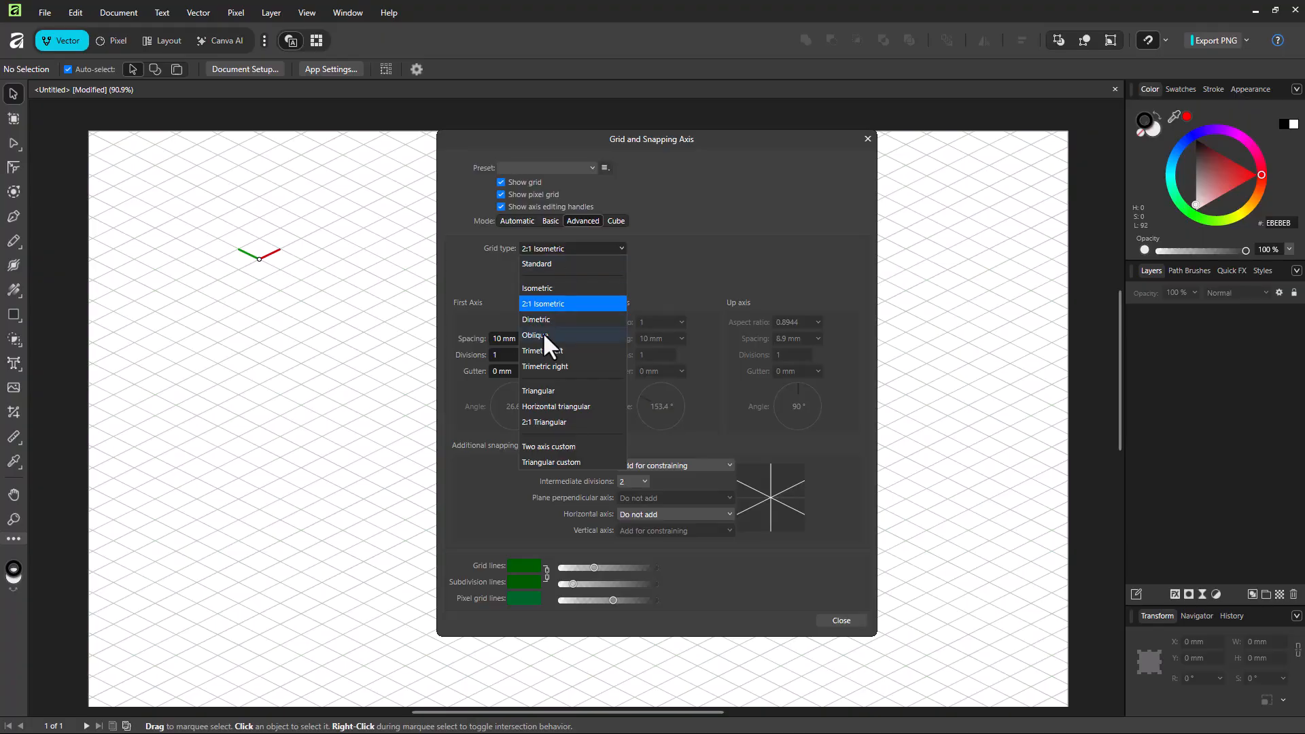
left_click(251, 276)
left_click_drag(263, 259, 283, 297)
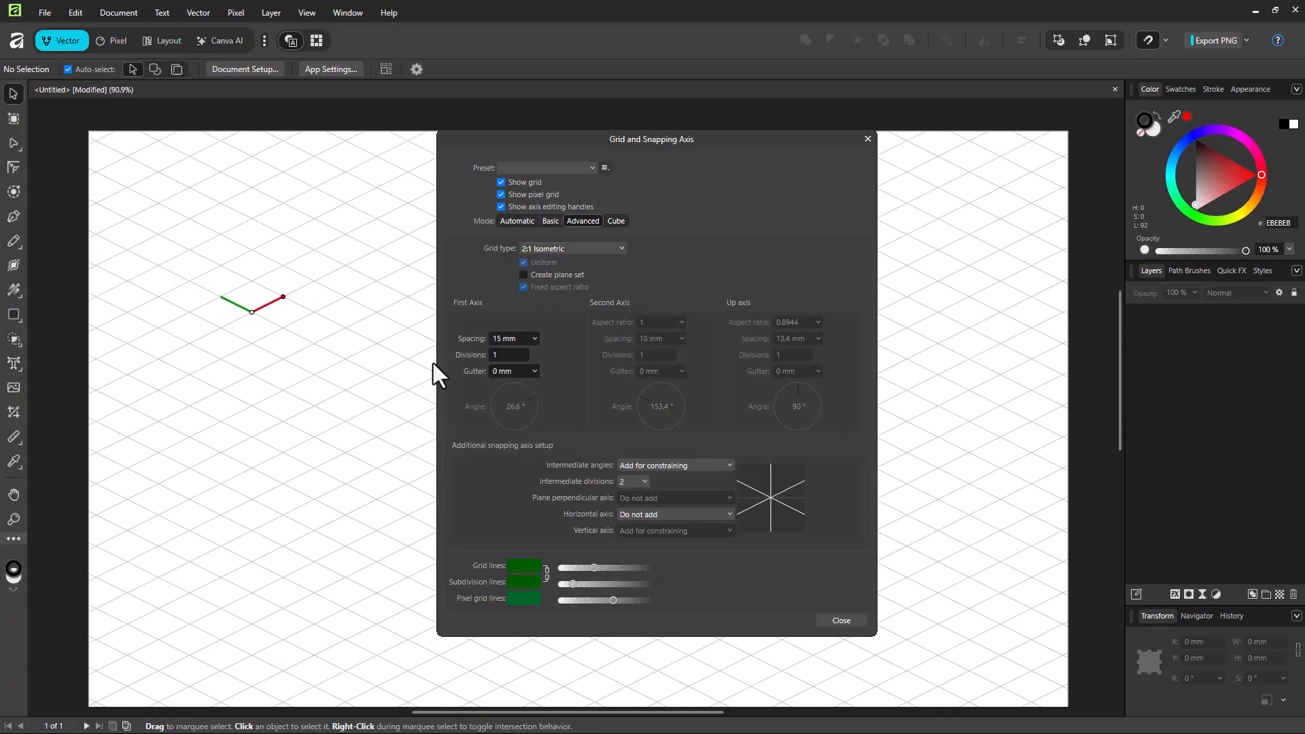
- Set the first axis spacing to 13 mm and its gutter to about 8.3 mm
left_click(534, 339)
left_click_drag(537, 353, 547, 387)
left_click(534, 371)
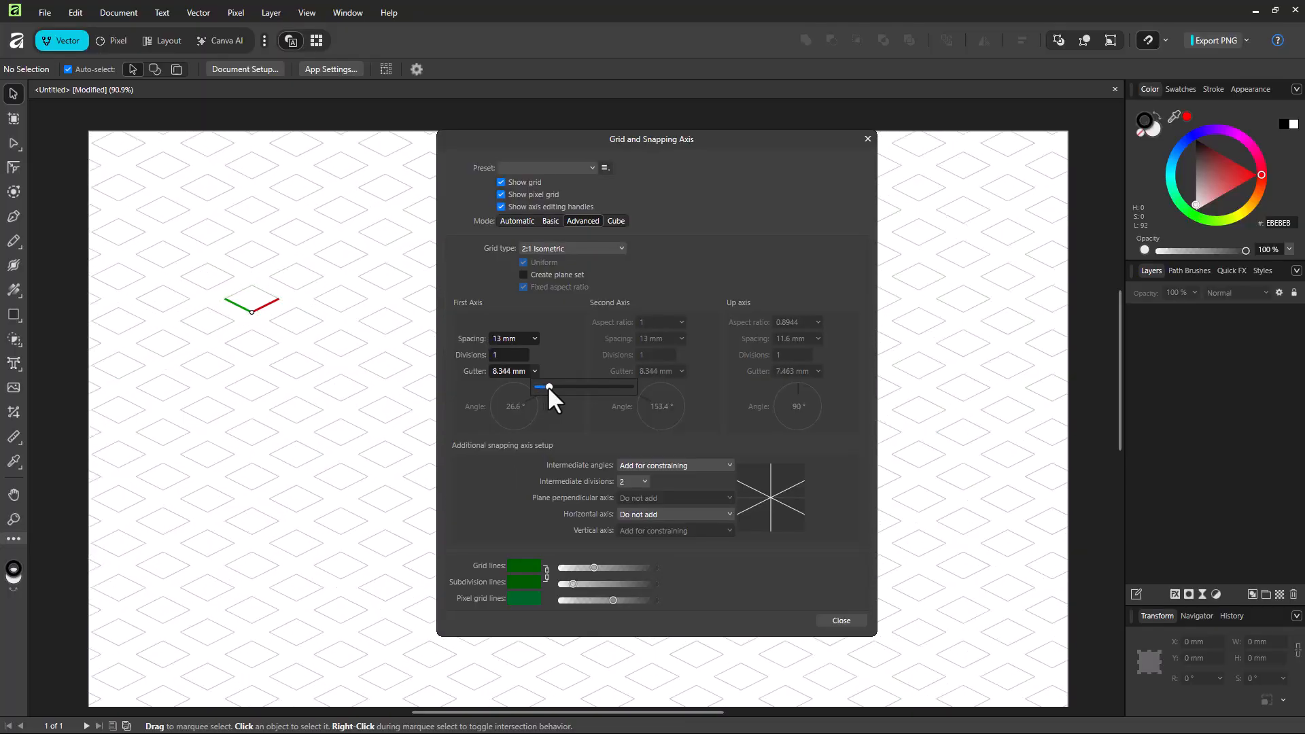
- Try the Oblique, Trimetric right and Horizontal triangular grid types, and return the grid type to Standard
left_click(583, 246)
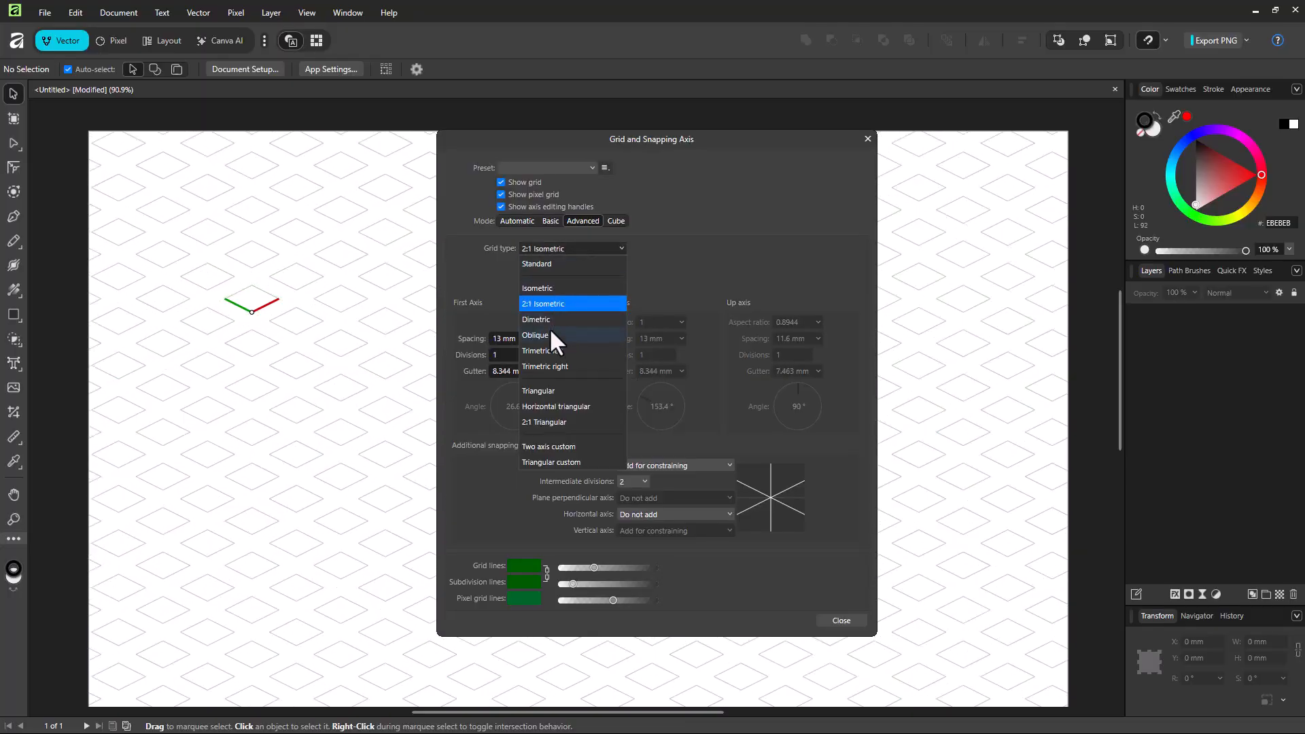
left_click(550, 333)
left_click(576, 247)
left_click(556, 366)
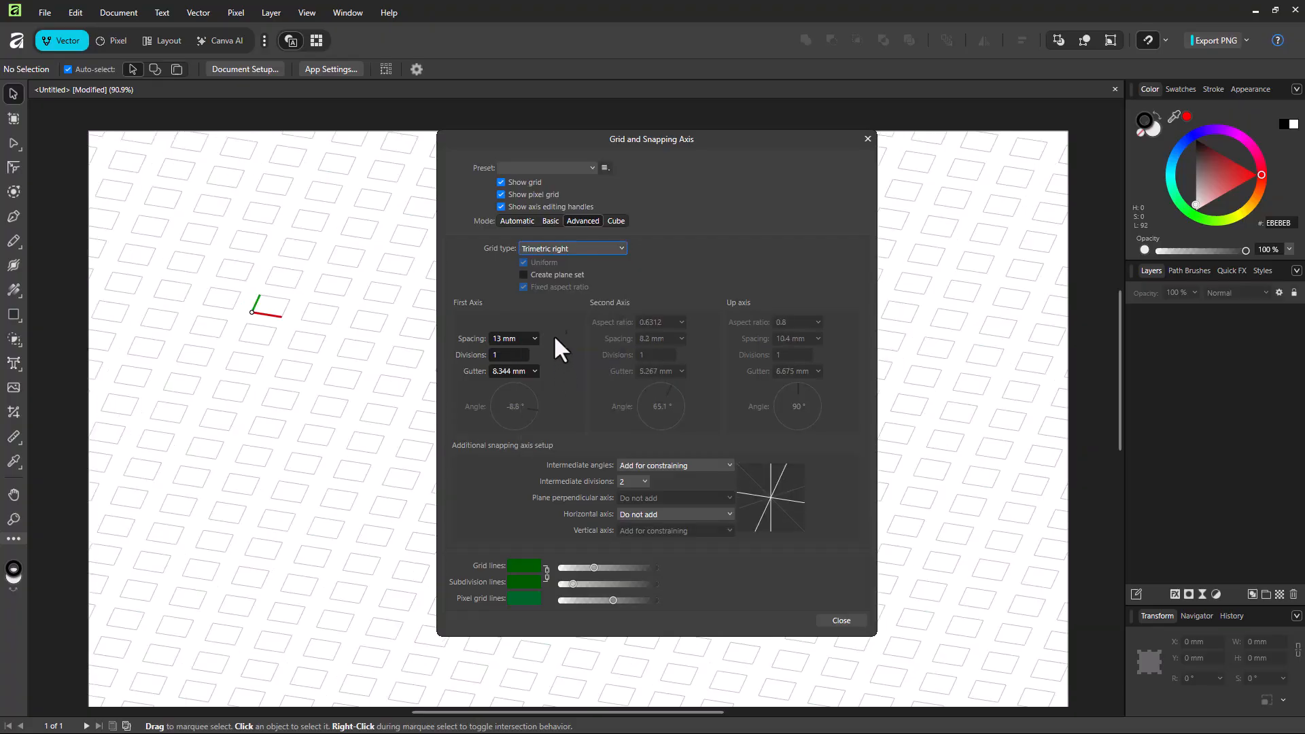
left_click(560, 249)
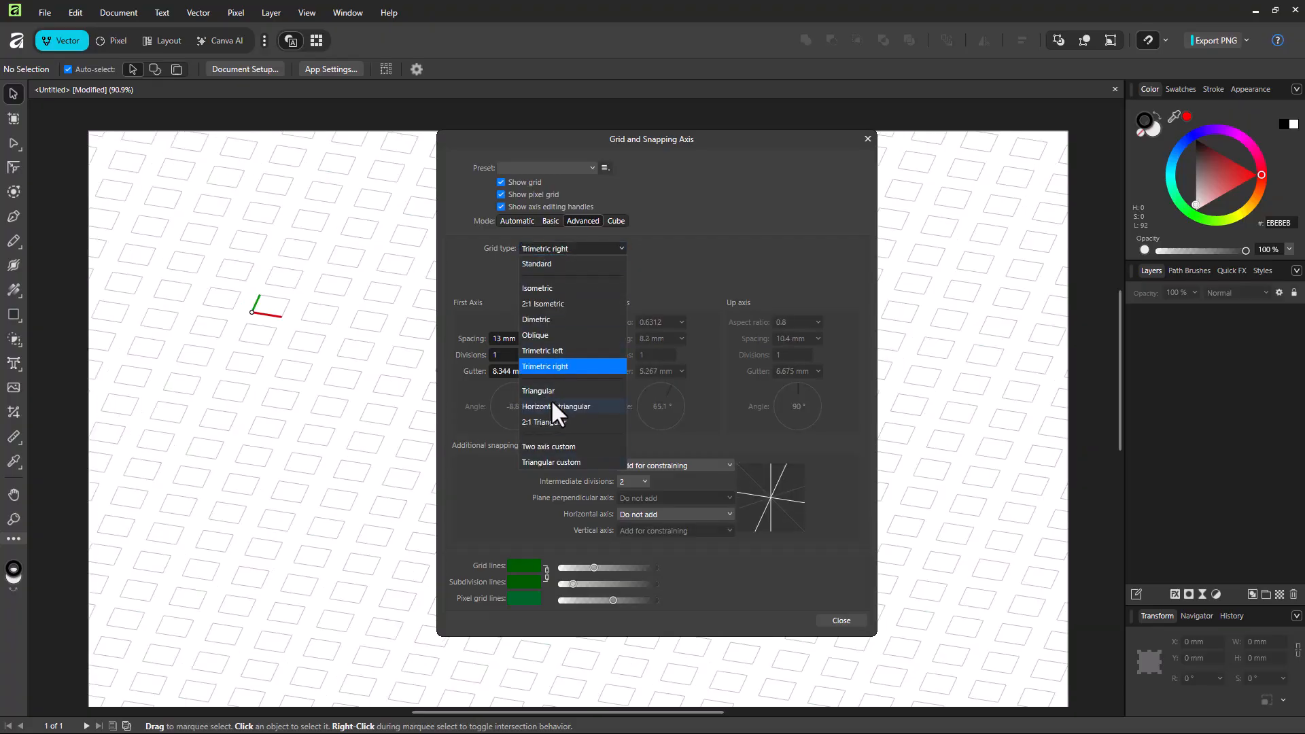
left_click(552, 406)
left_click(561, 247)
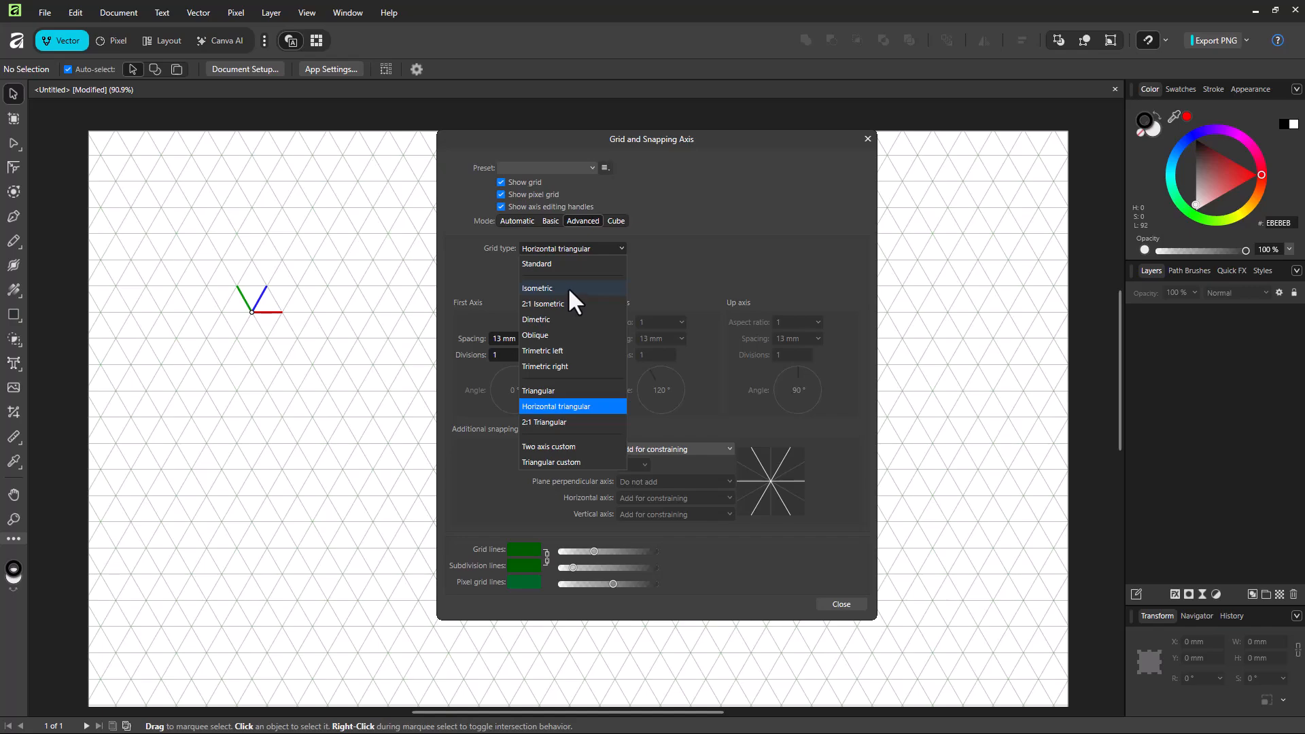
left_click(568, 263)
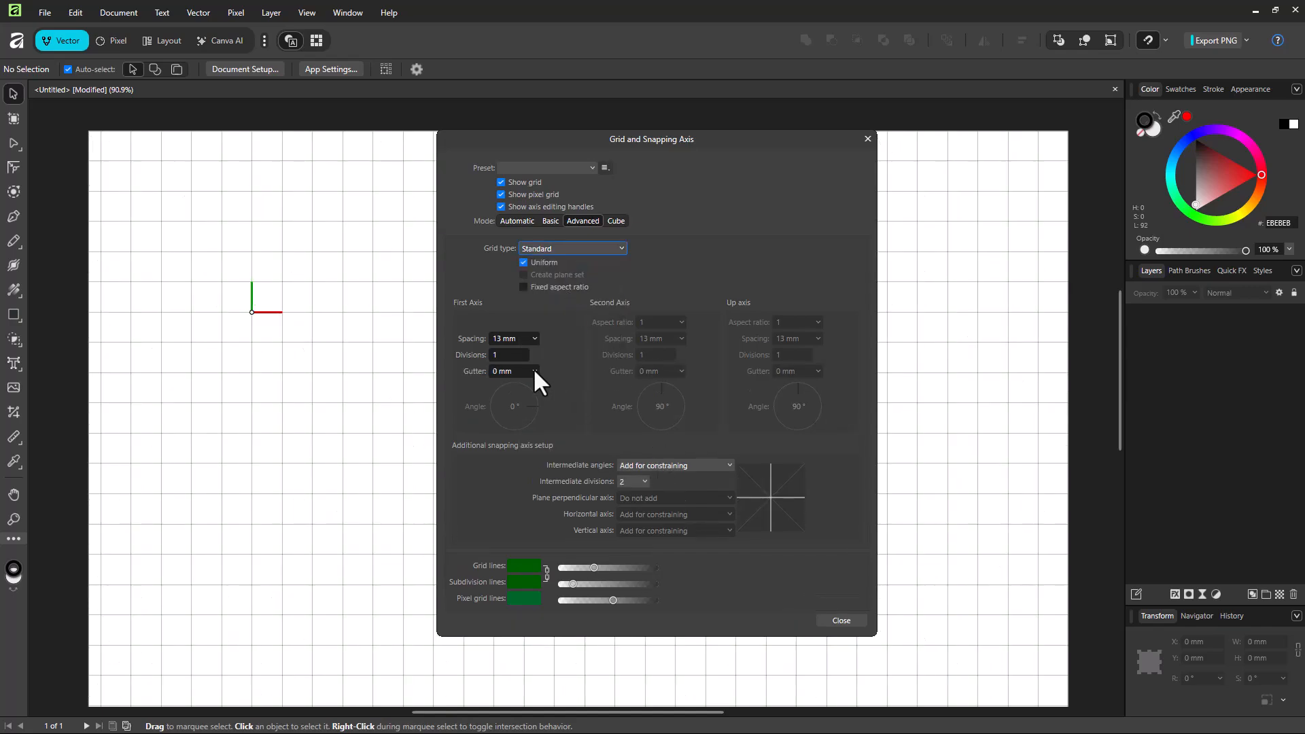
- Enable the fixed aspect ratio and set the second axis aspect ratio to about 2.32
left_click(524, 287)
left_click(682, 322)
left_click_drag(687, 337, 700, 336)
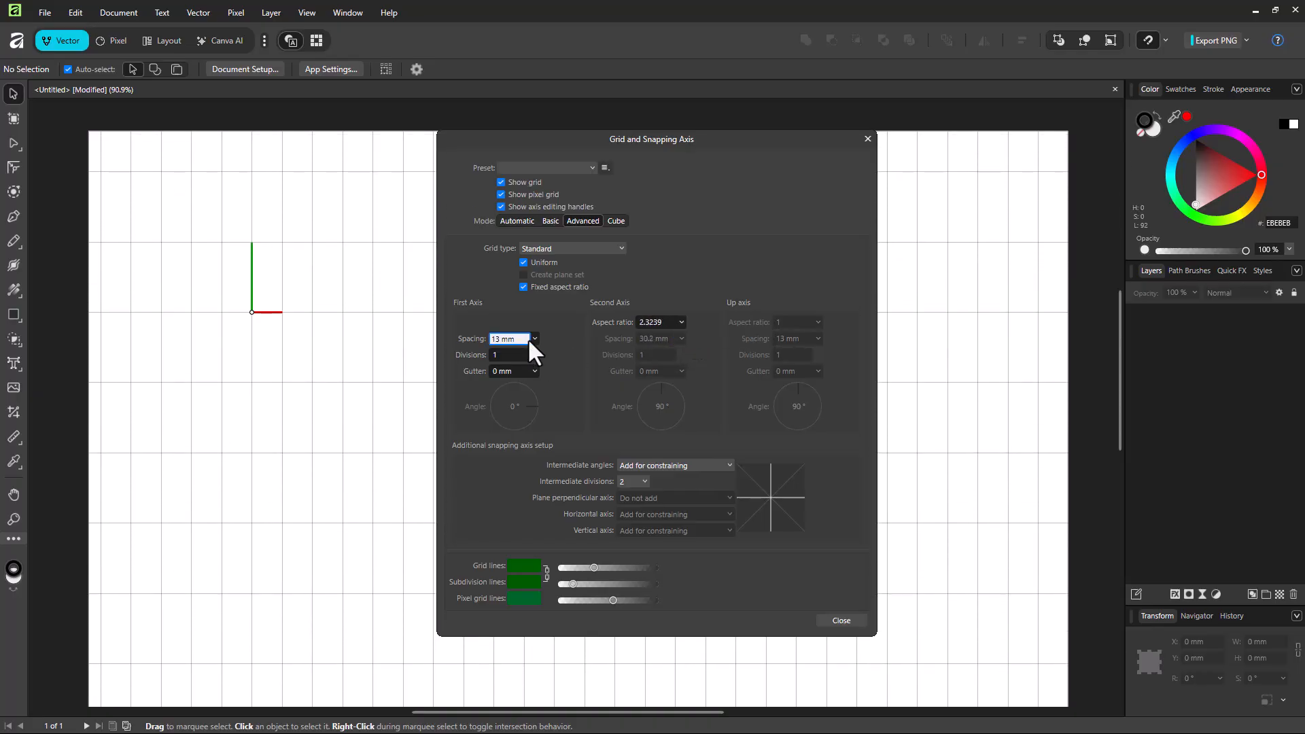
- Try 3 and 7 divisions on the first axis, and settle on 5 divisions
left_click(528, 338)
left_click(517, 356)
type("3")
key("Return")
scroll(515, 356, "up", 3)
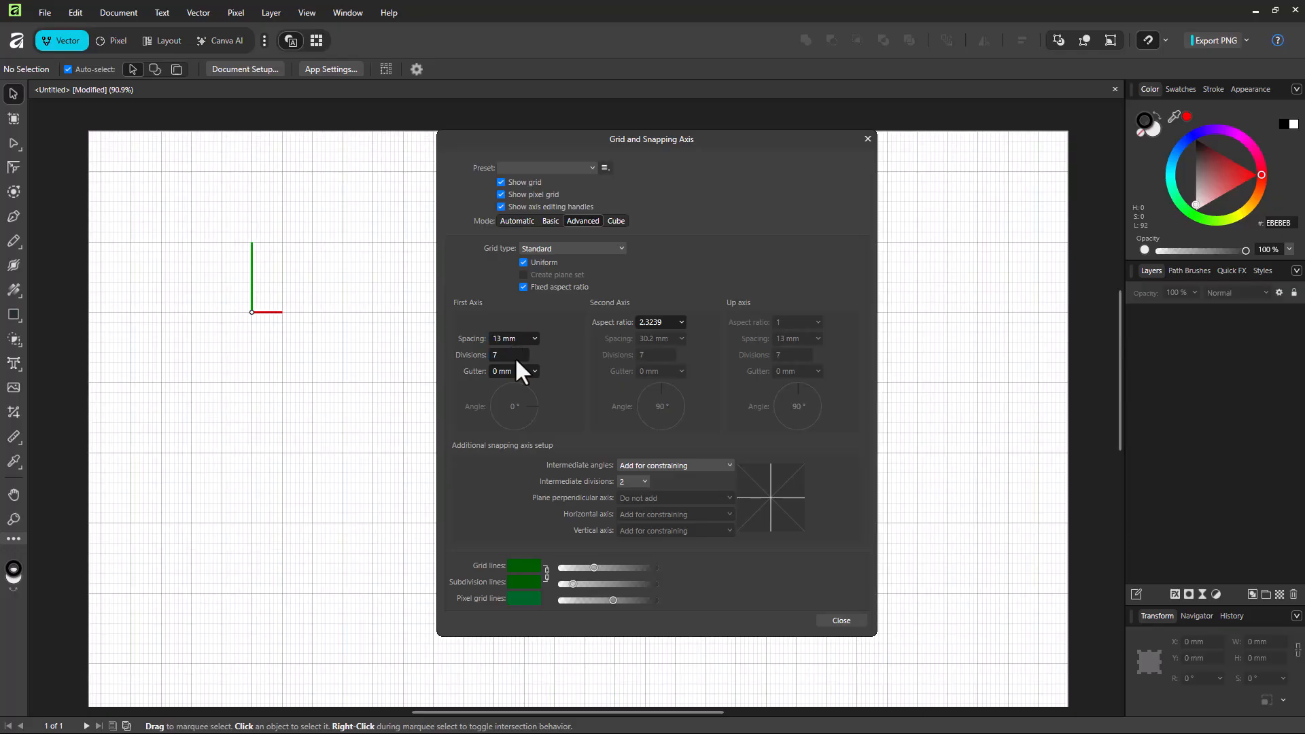
type("5")
key("Return")
- Try the Trimetric left and Horizontal triangular grid types with the current divisions
left_click(584, 248)
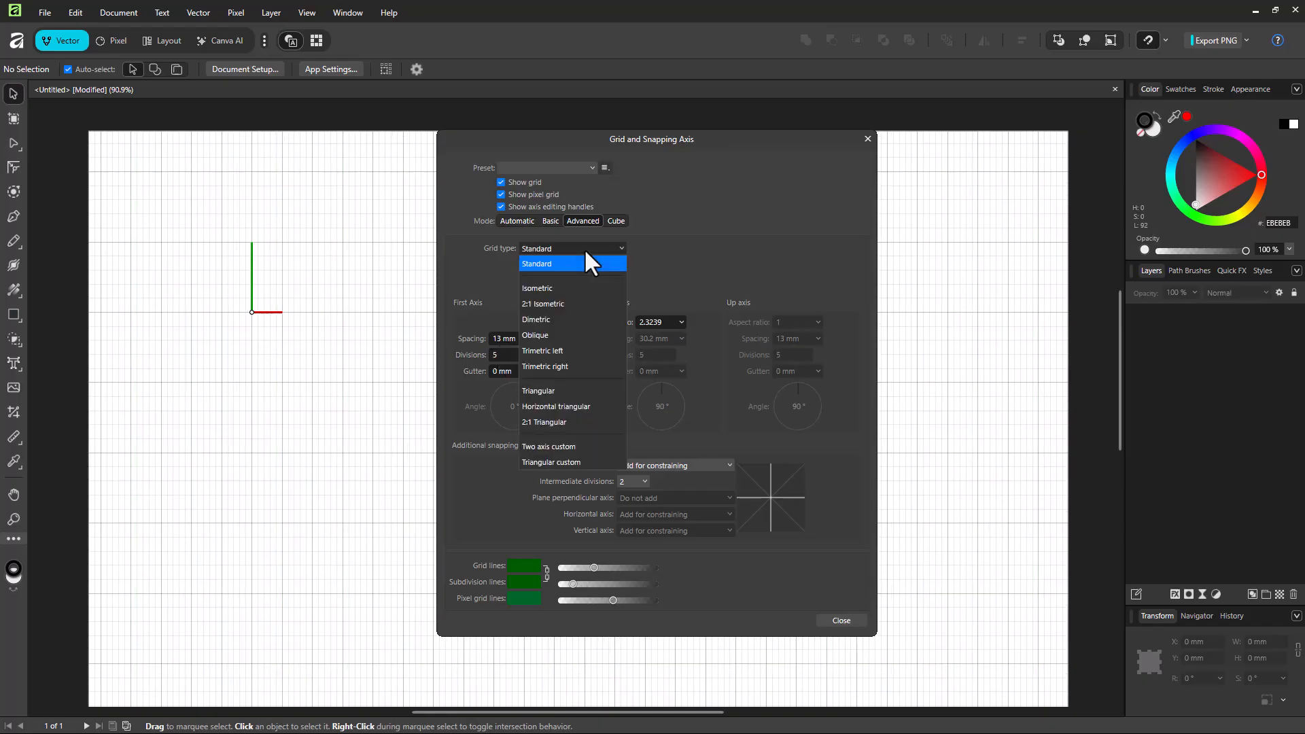
left_click(566, 347)
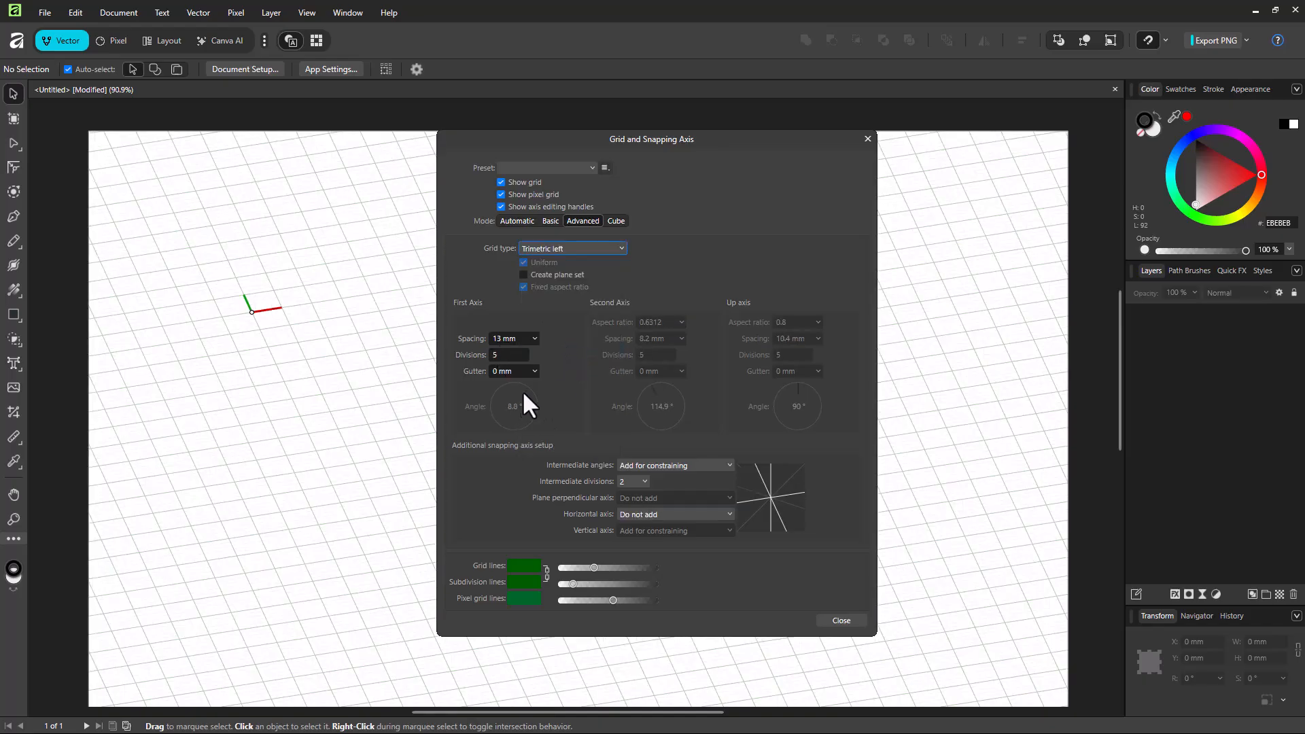
left_click(595, 250)
left_click(572, 406)
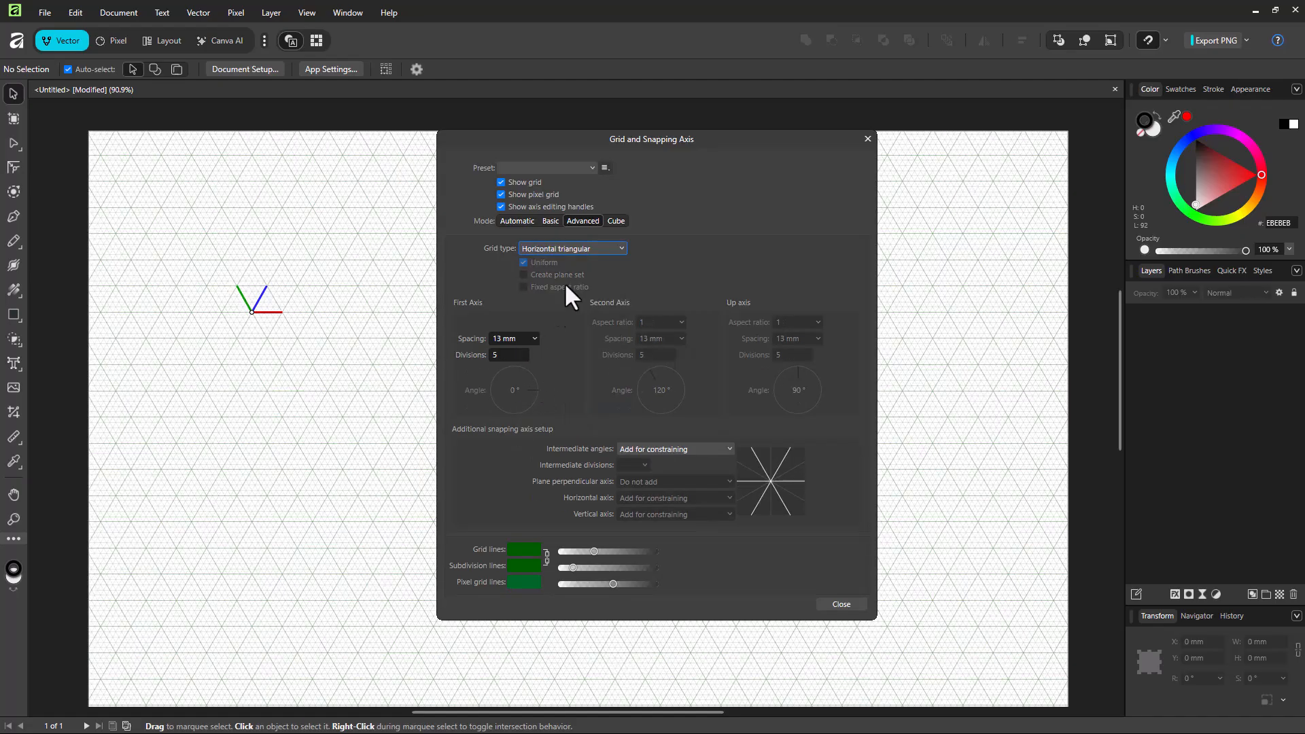
- Set the grid type to Isometric and the first axis gutter to 0.15 mm
left_click(577, 248)
left_click(572, 288)
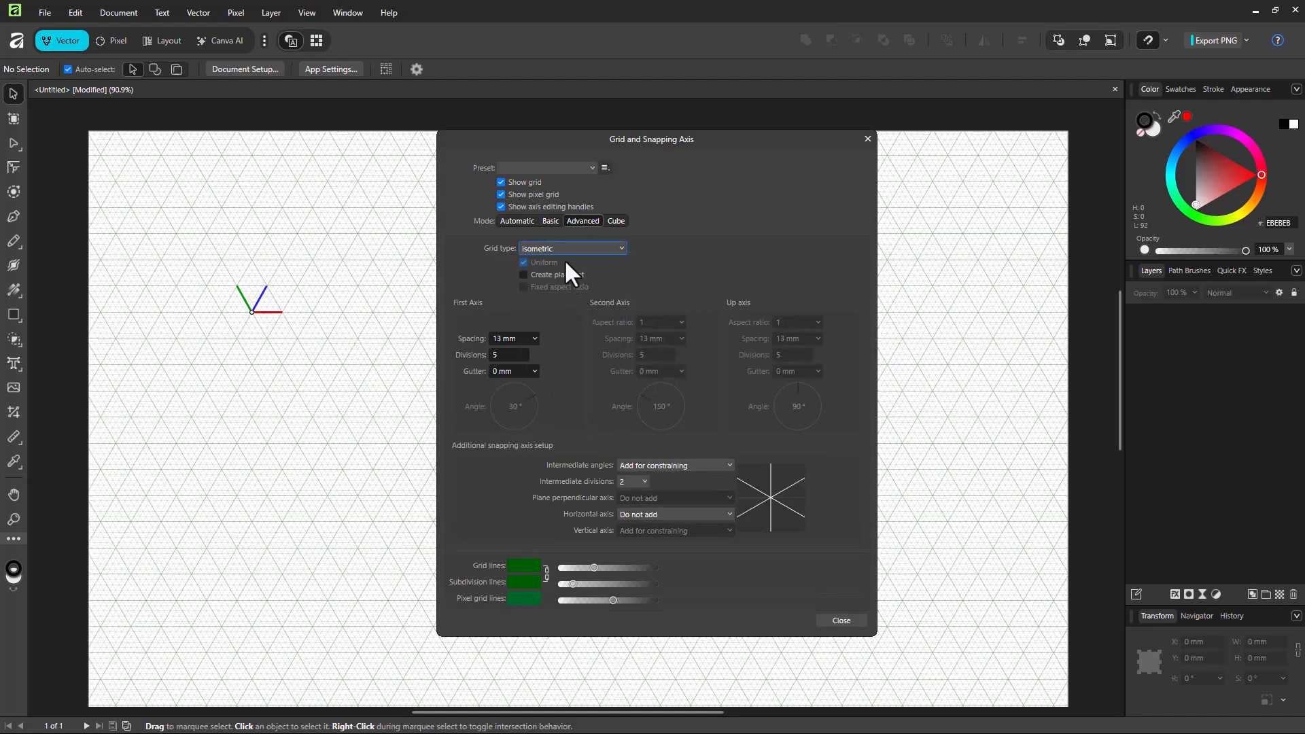
type("0.15")
key("Return")
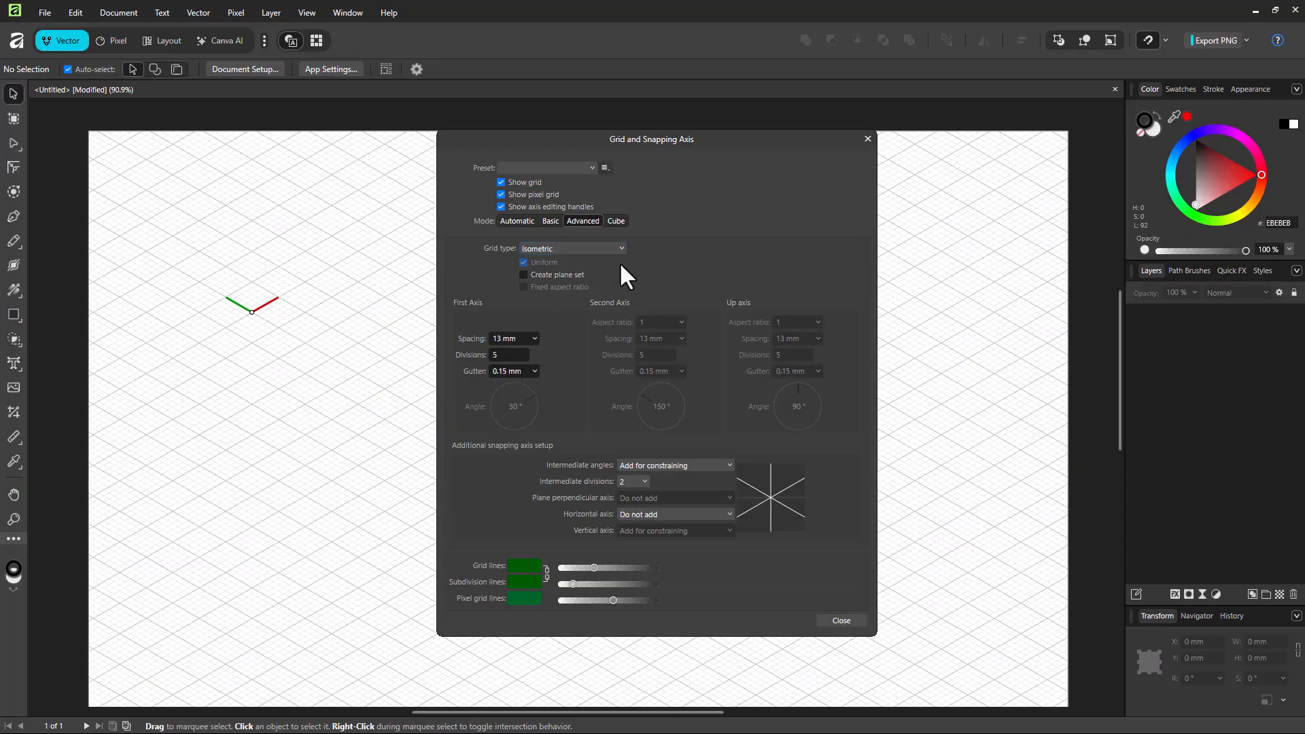
- Try the Oblique grid type, and change the grid type to Two axis custom
left_click(605, 249)
left_click(563, 335)
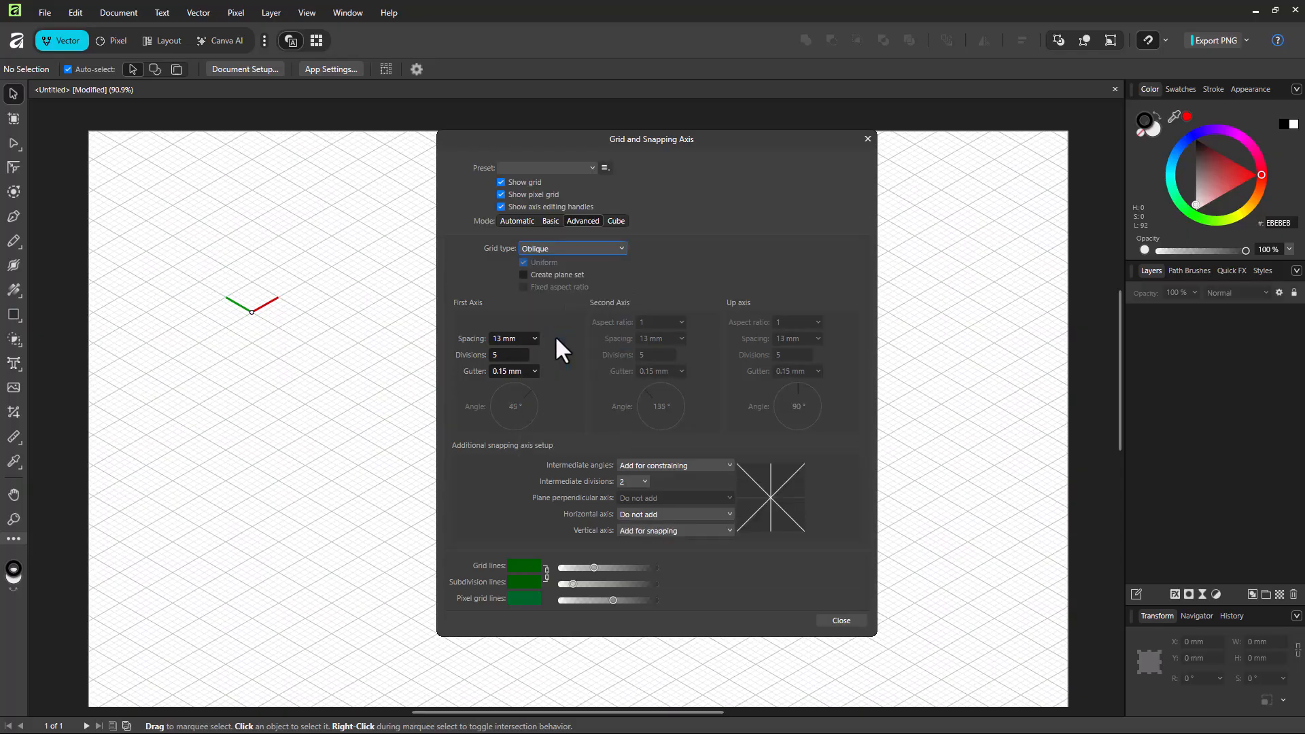
left_click(591, 250)
left_click(559, 447)
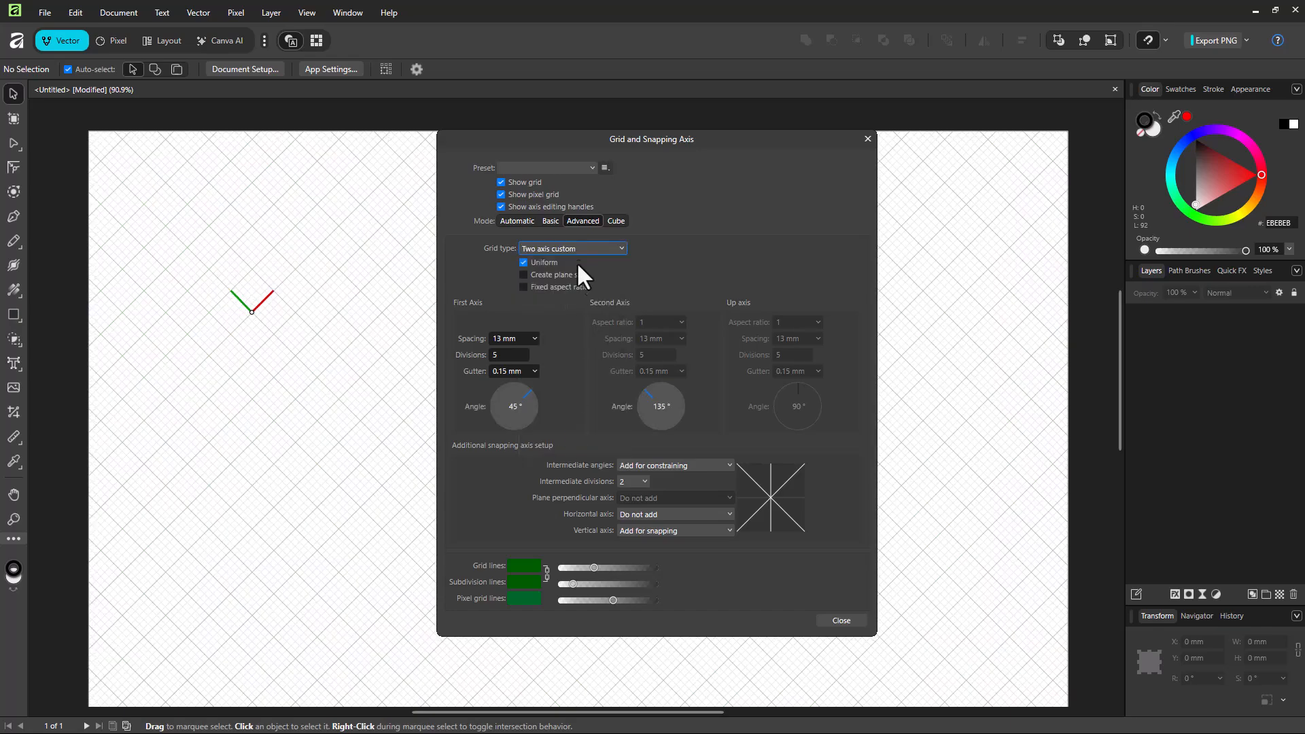
- Try a first axis angle of 0°, return it to 45°, and raise the grid line opacity slightly
left_click_drag(531, 383, 547, 412)
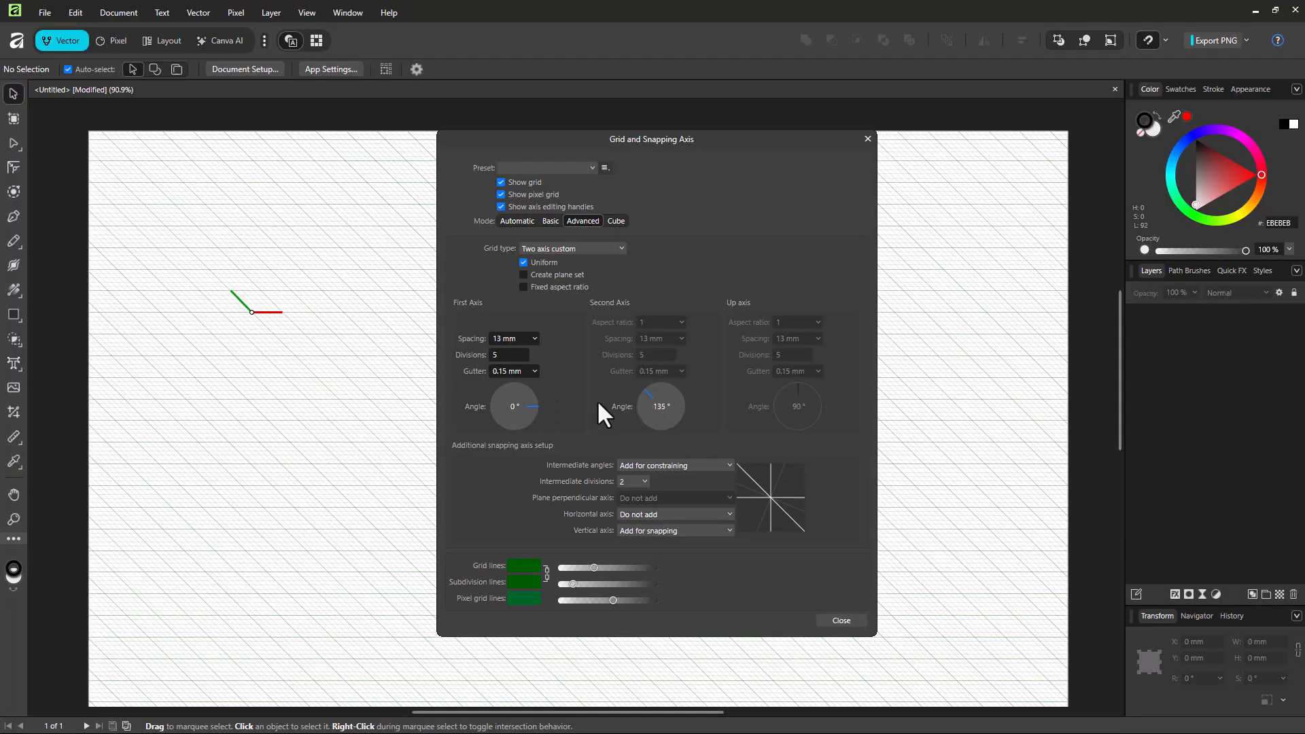
left_click_drag(531, 411, 541, 401)
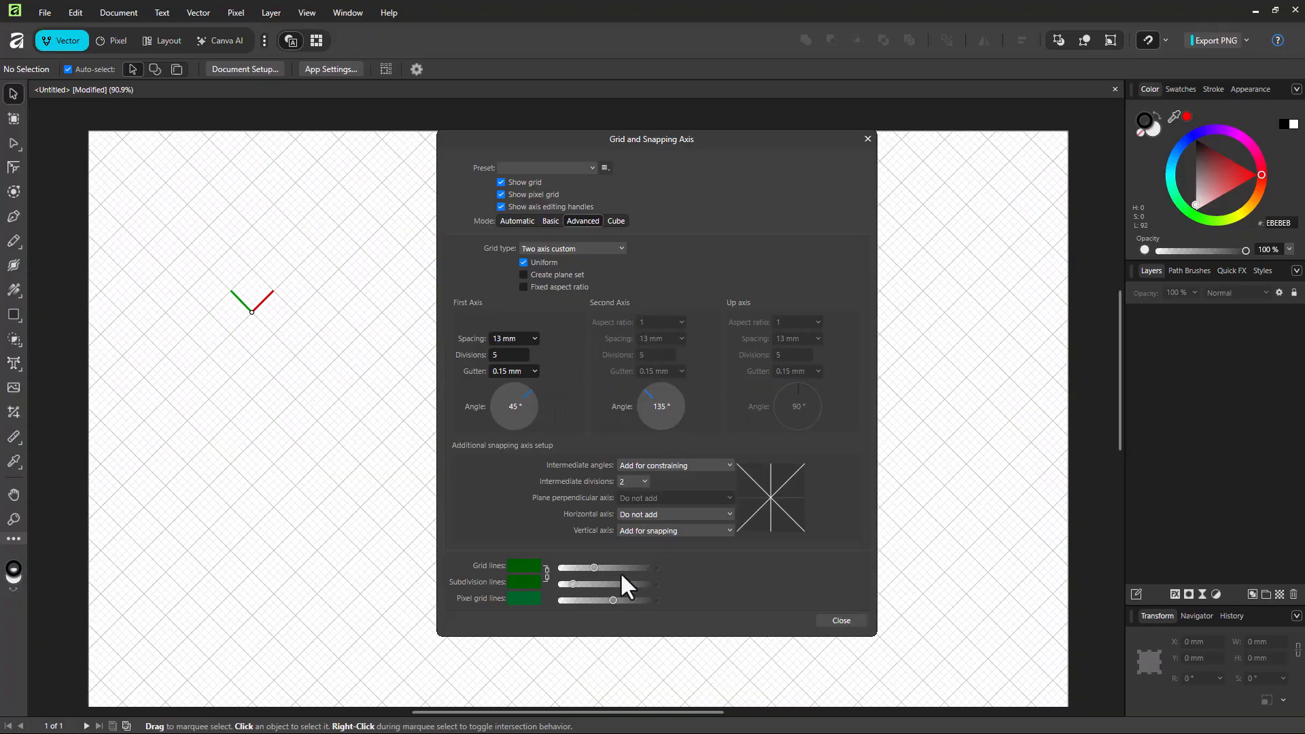
left_click_drag(601, 566, 616, 568)
- Switch the grid to Cube mode, rotate the cube to about 35.3 elevation and 47.1 orientation, and enlarge the cube scale to 26.2 mm
left_click(616, 221)
mouse_move(800, 330)
left_mouse_down()
mouse_move(772, 318)
mouse_move(790, 292)
mouse_move(761, 275)
mouse_move(809, 292)
mouse_move(780, 295)
mouse_move(836, 283)
mouse_move(756, 307)
mouse_move(816, 305)
mouse_move(785, 311)
left_mouse_up()
scroll(487, 365, "up", 9)
scroll(556, 365, "up", 10)
scroll(550, 298, "up", 13)
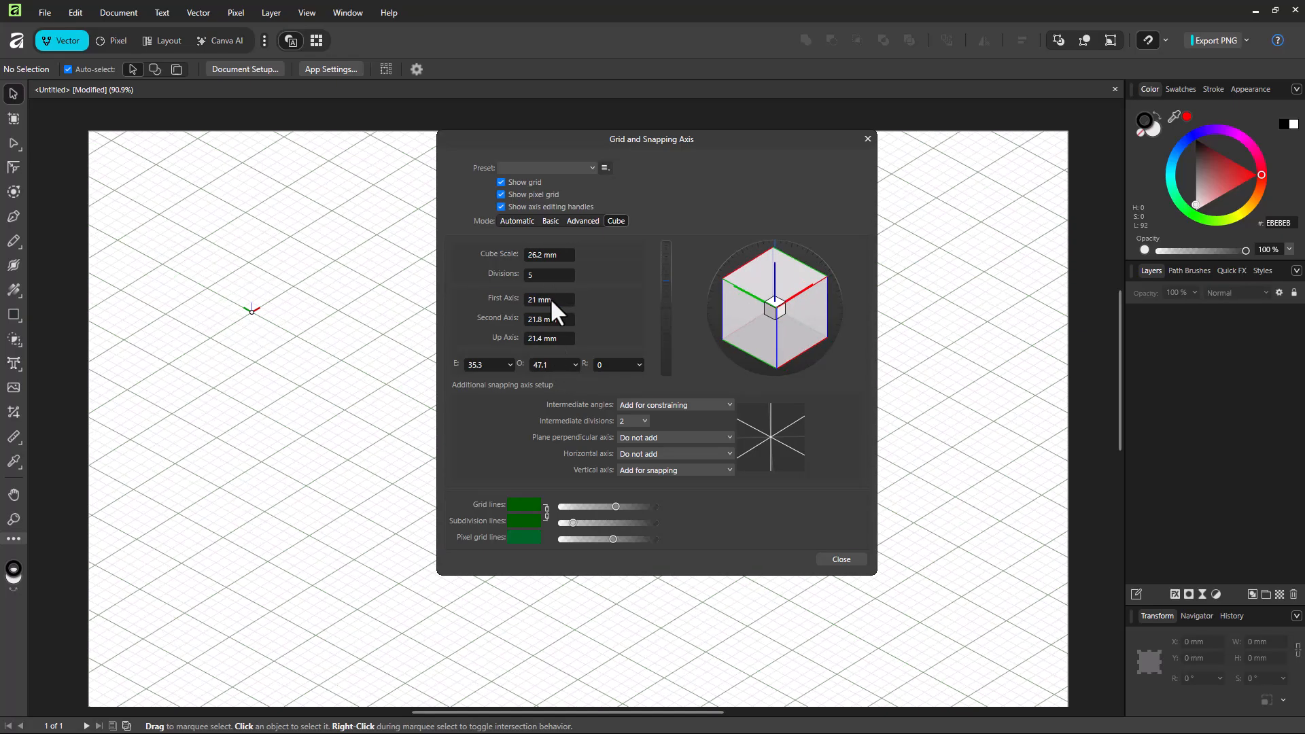
- Reduce the cube grid's second axis to 16 mm with 6 divisions, and slightly strengthen the subdivision lines
left_click(557, 325)
scroll(556, 323, "down", 9)
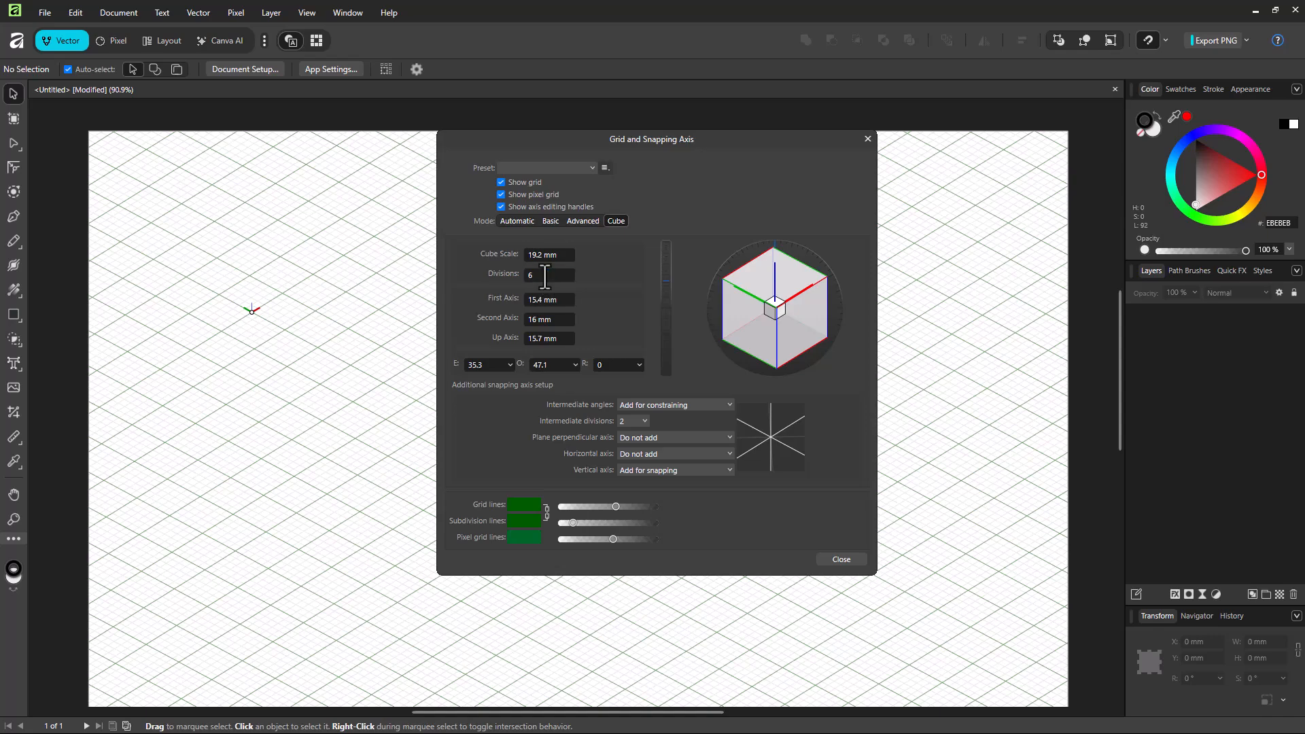
scroll(545, 278, "down", 4)
left_click_drag(576, 521, 585, 520)
- Set the intermediate angles to Add for snapping with 4 intermediate divisions, and check the plane perpendicular axis options
left_click(671, 405)
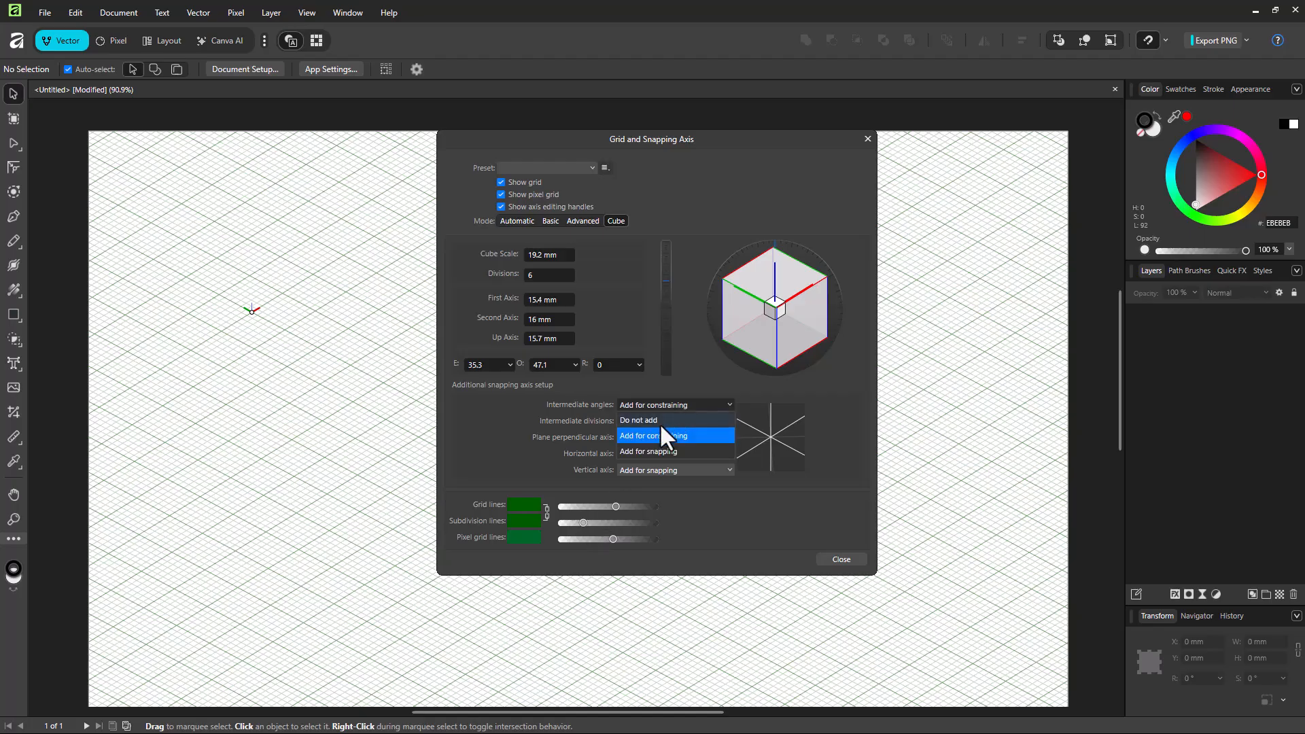
left_click(657, 450)
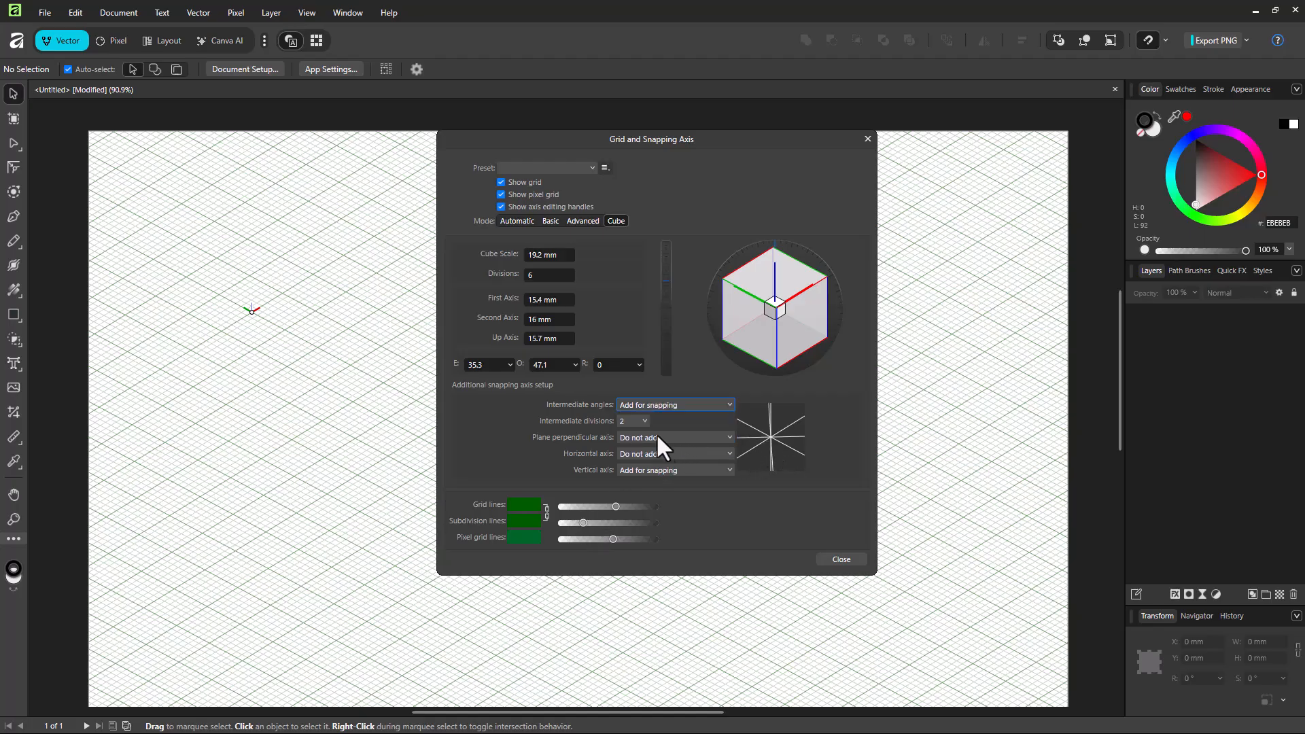
left_click(630, 421)
left_click(625, 454)
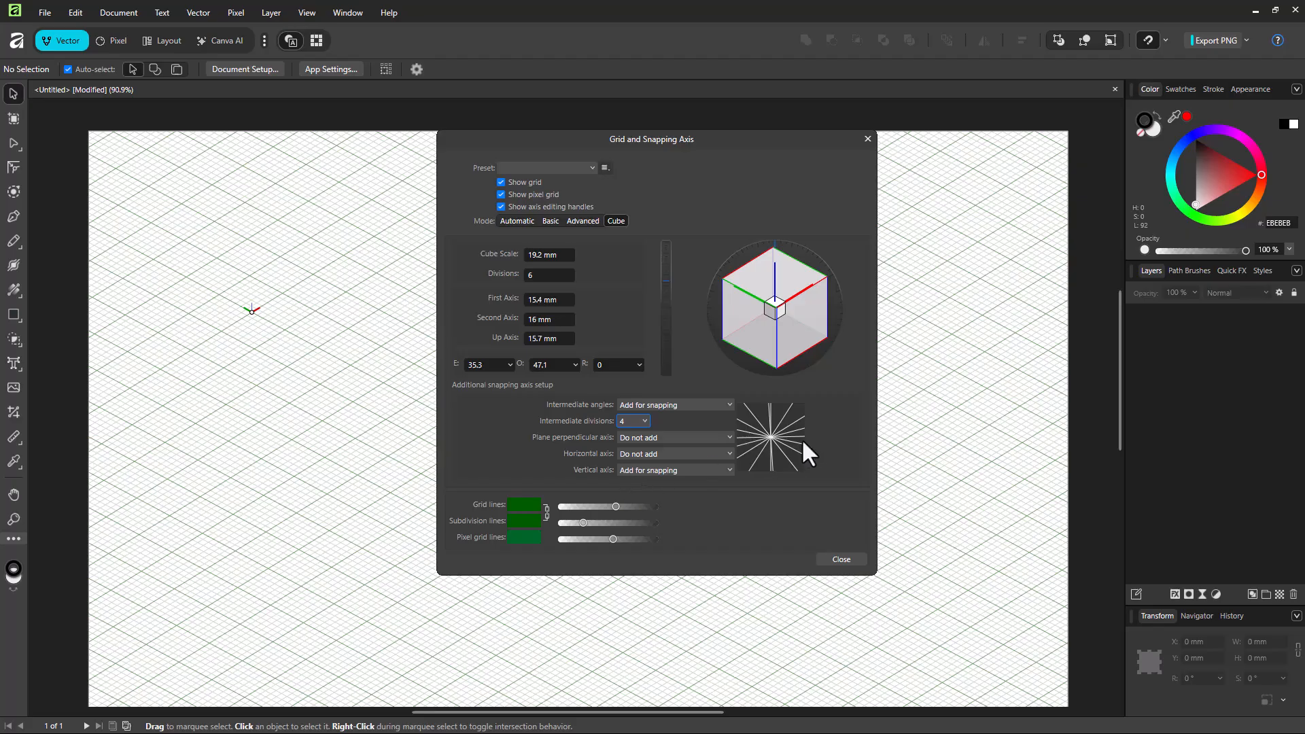
left_click(667, 439)
left_click(667, 442)
- Return the grid to Automatic mode and close the grid settings
left_click(518, 222)
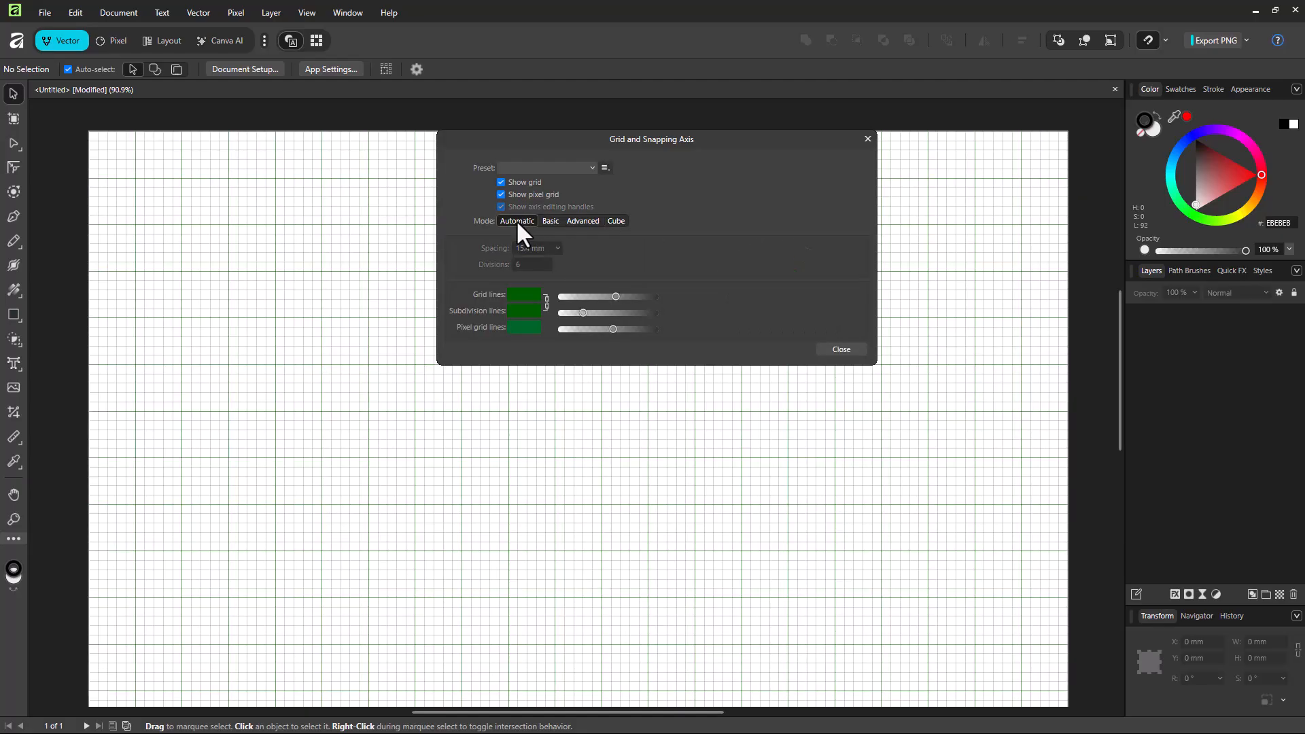
left_click(836, 349)
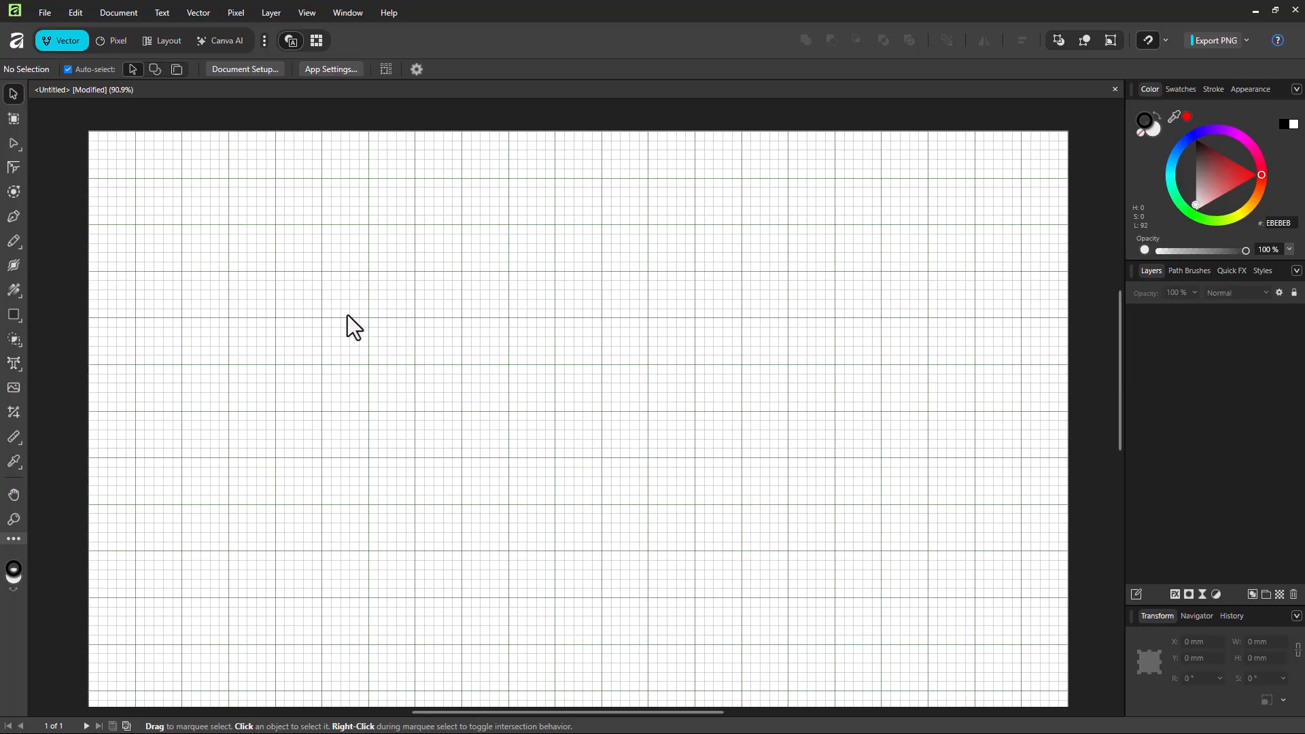
- Draw a rectangle about 34.3 by 29.7 mm in the upper-left area of the page
scroll(348, 316, "up", 4)
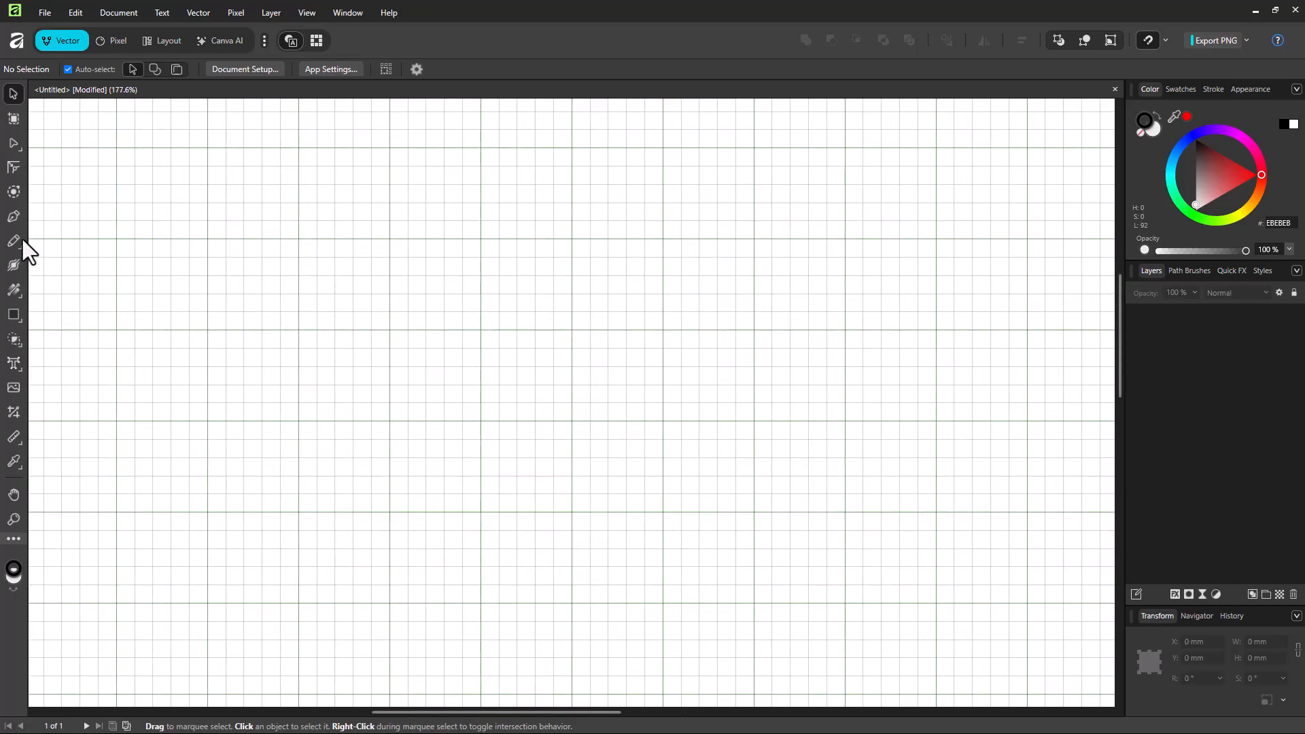
key("m")
left_click_drag(257, 259, 414, 394)
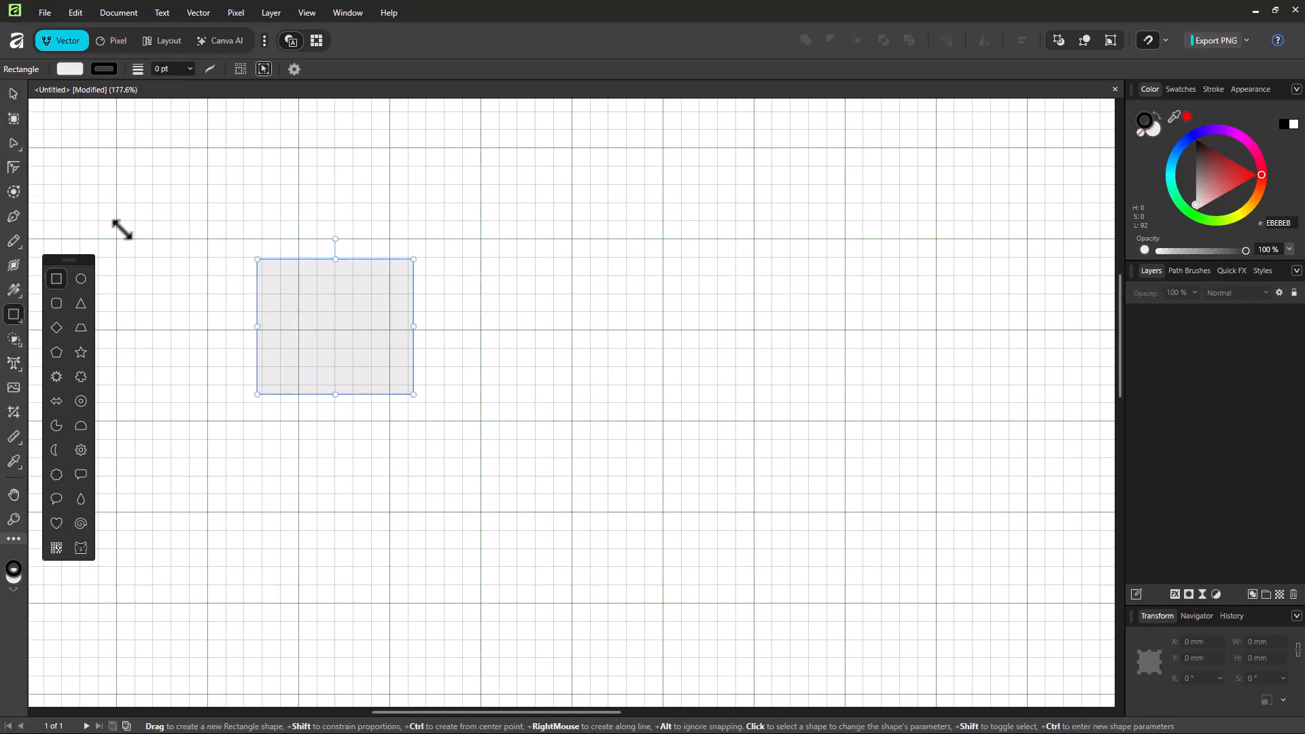
- Move the rectangle freely across the grid to about X 86.8 mm, Y 64.5 mm
left_click(12, 91)
left_click_drag(291, 292, 241, 272)
left_click_drag(264, 287, 283, 300)
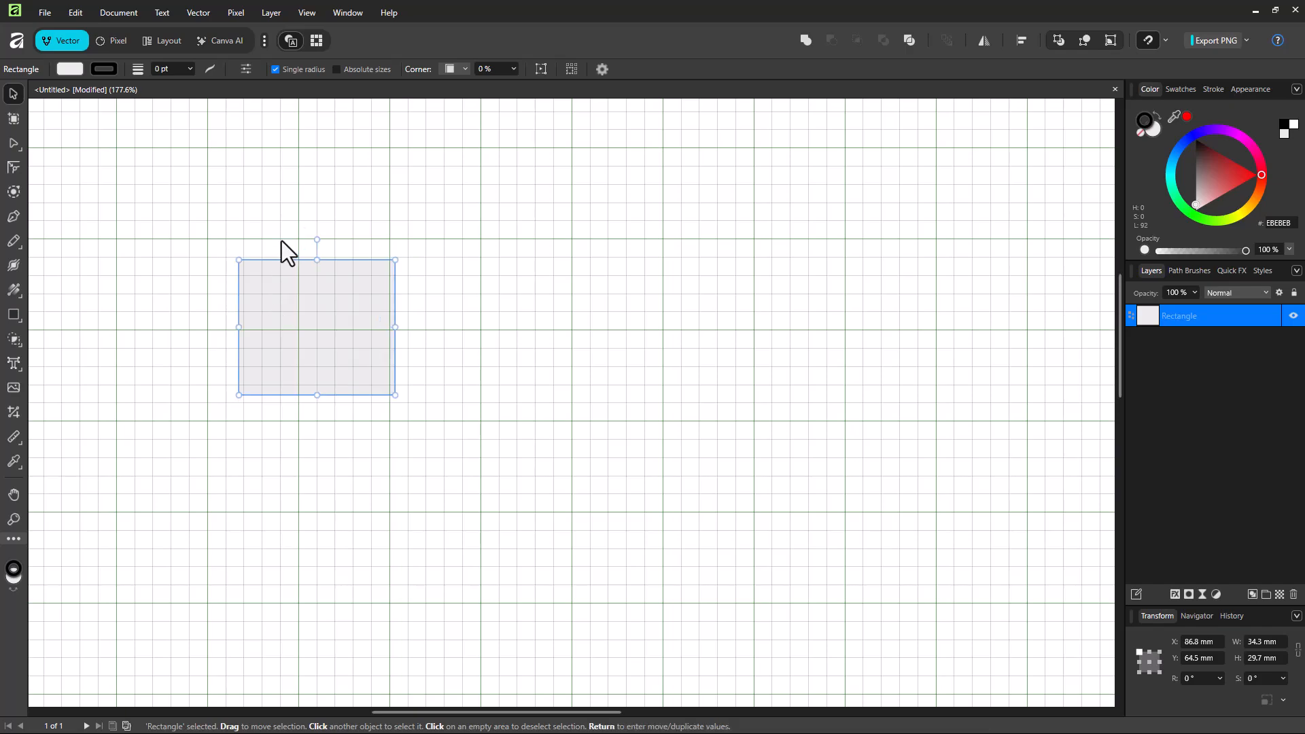
- Enable Snap to grid in the page snapping settings and close them
left_click(306, 13)
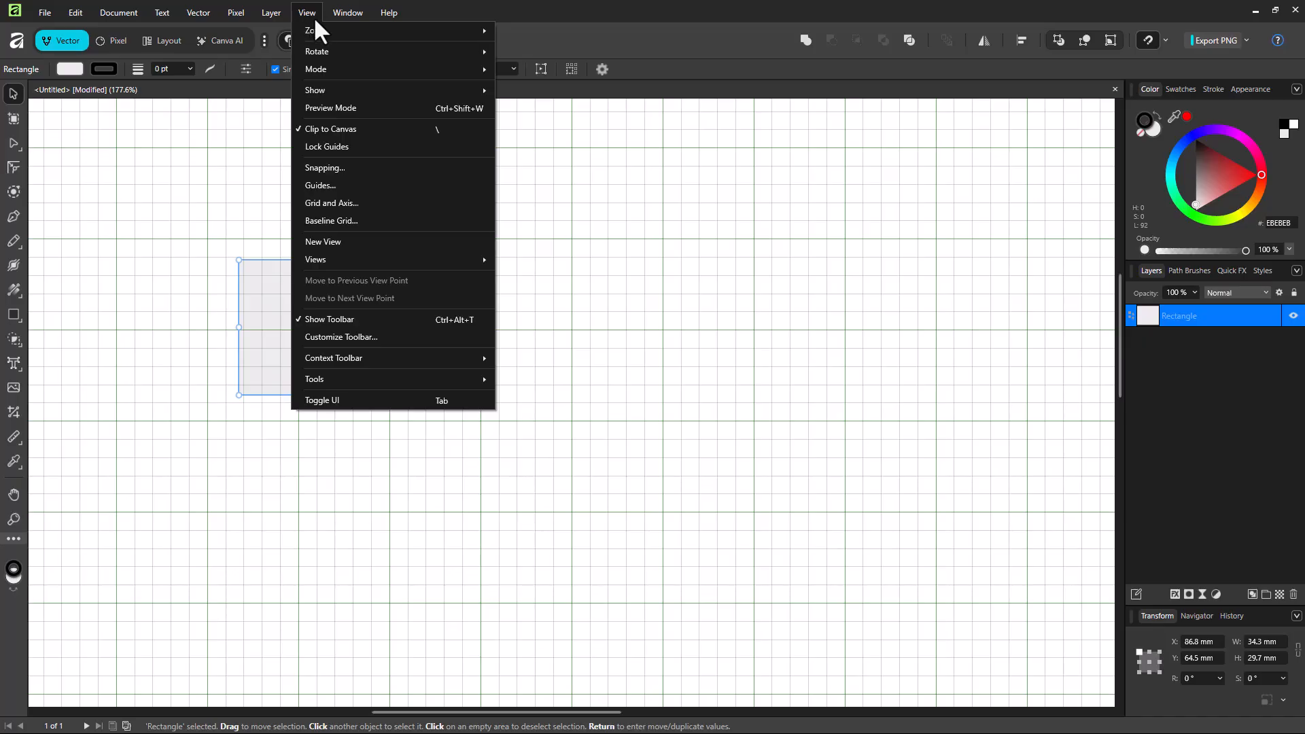
left_click(357, 169)
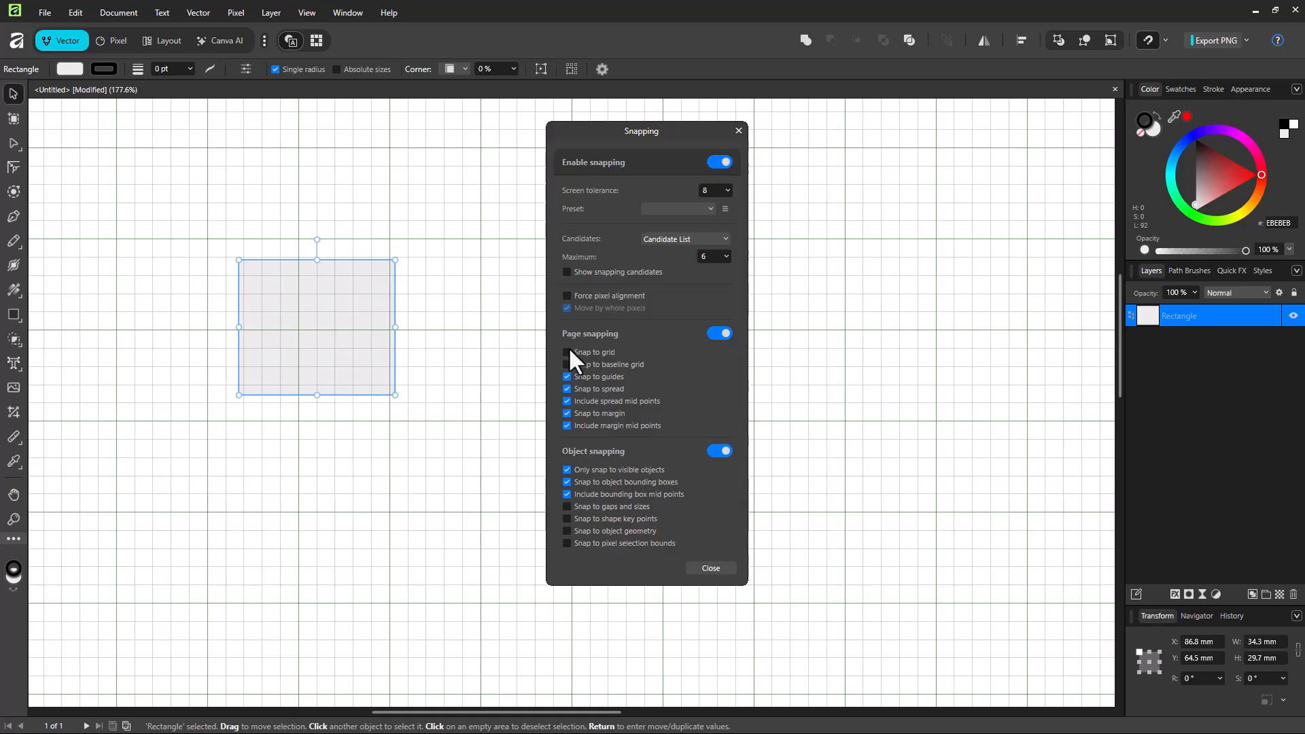
left_click(711, 568)
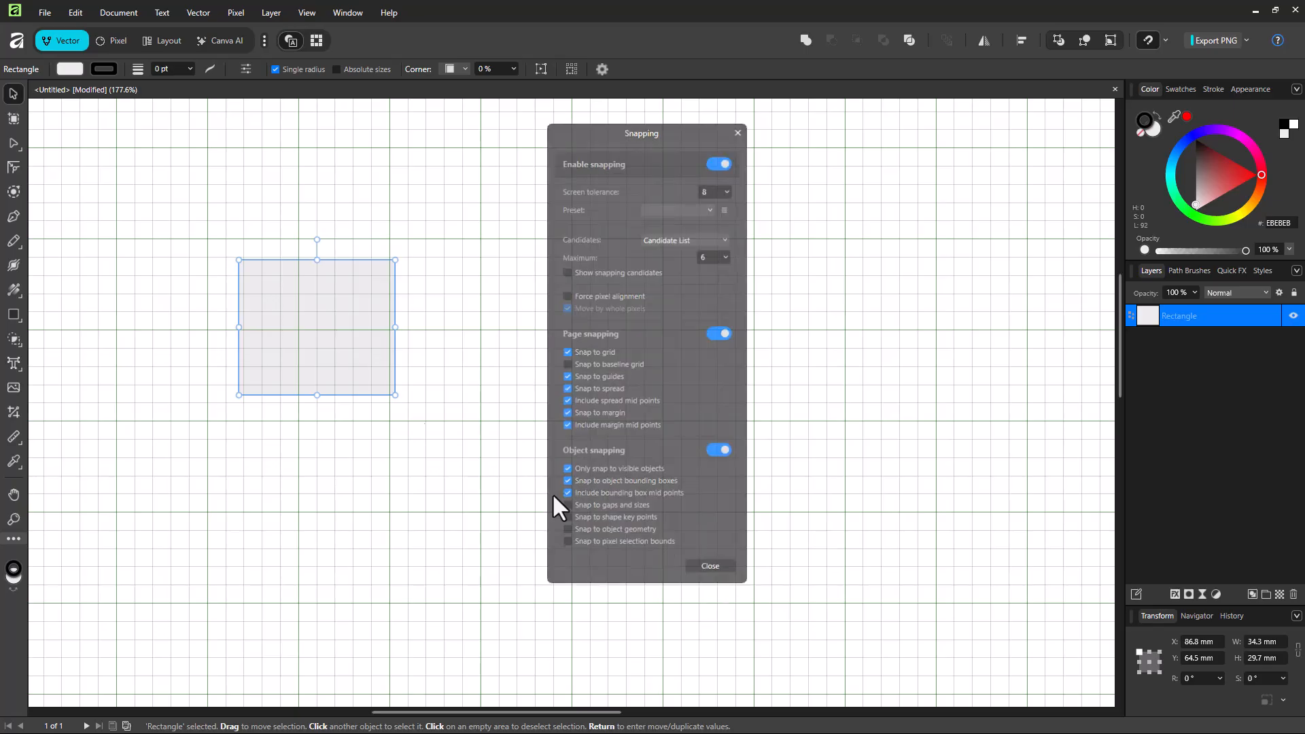
- Move the rectangle toward the nearby major grid intersection, to X 80 mm, Y 60.3 mm, and keep it selected
left_click_drag(284, 288, 255, 266)
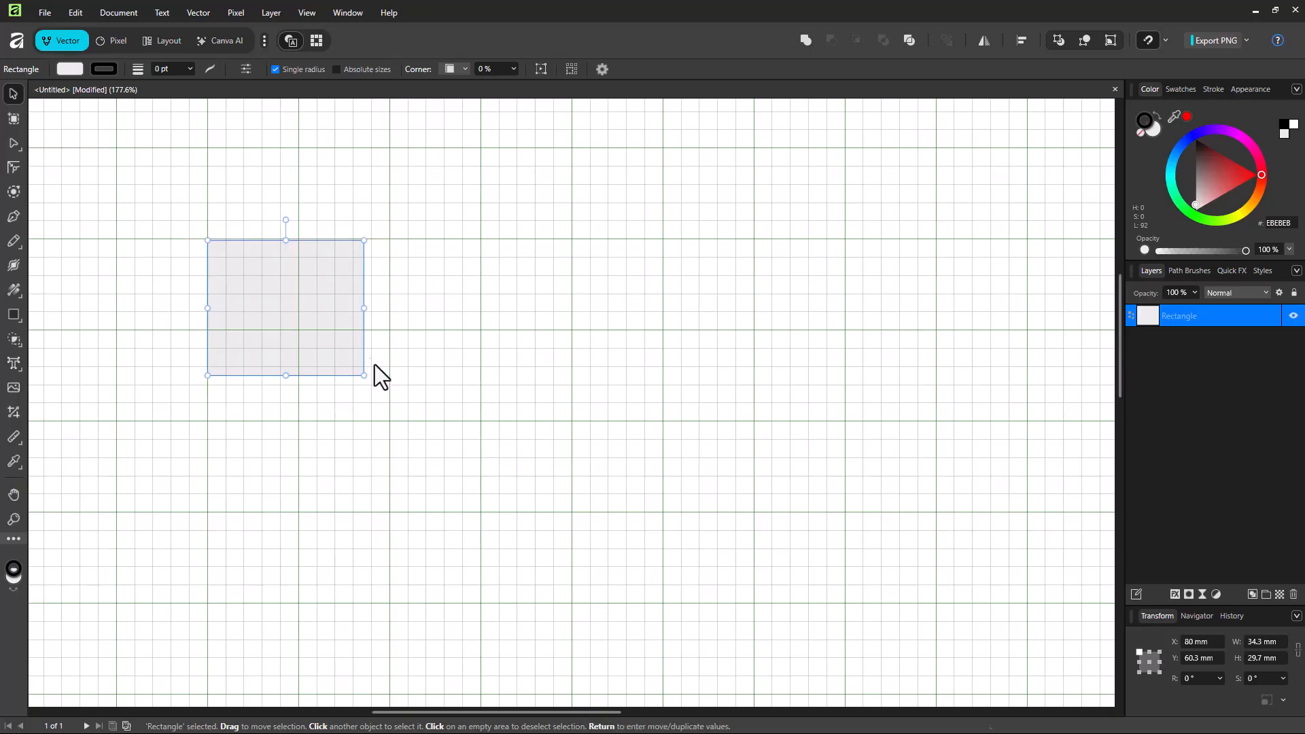
left_click(532, 325)
left_click(297, 312)
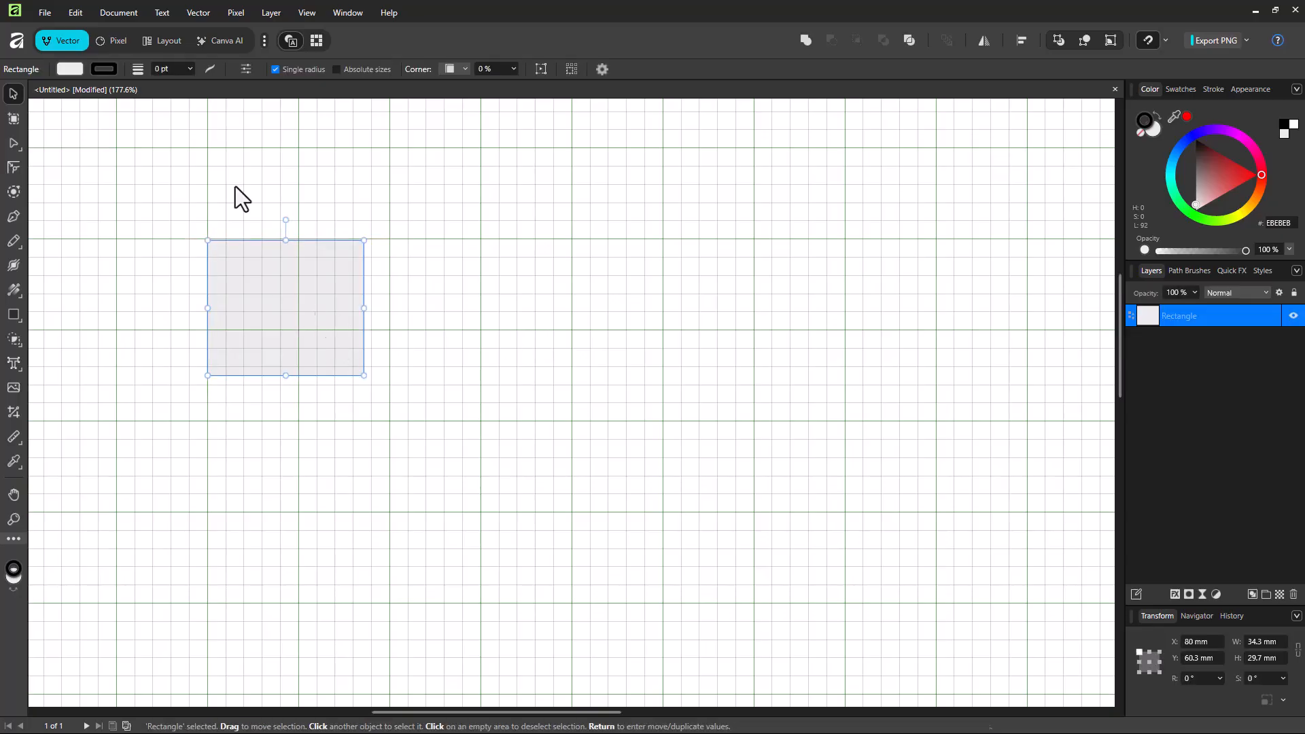
- Fill the rectangle with green and snap its upper edge to the grid line at Y 60 mm
left_click(70, 69)
left_click(86, 202)
left_click(398, 272)
left_click(303, 294)
left_click_drag(304, 294, 304, 298)
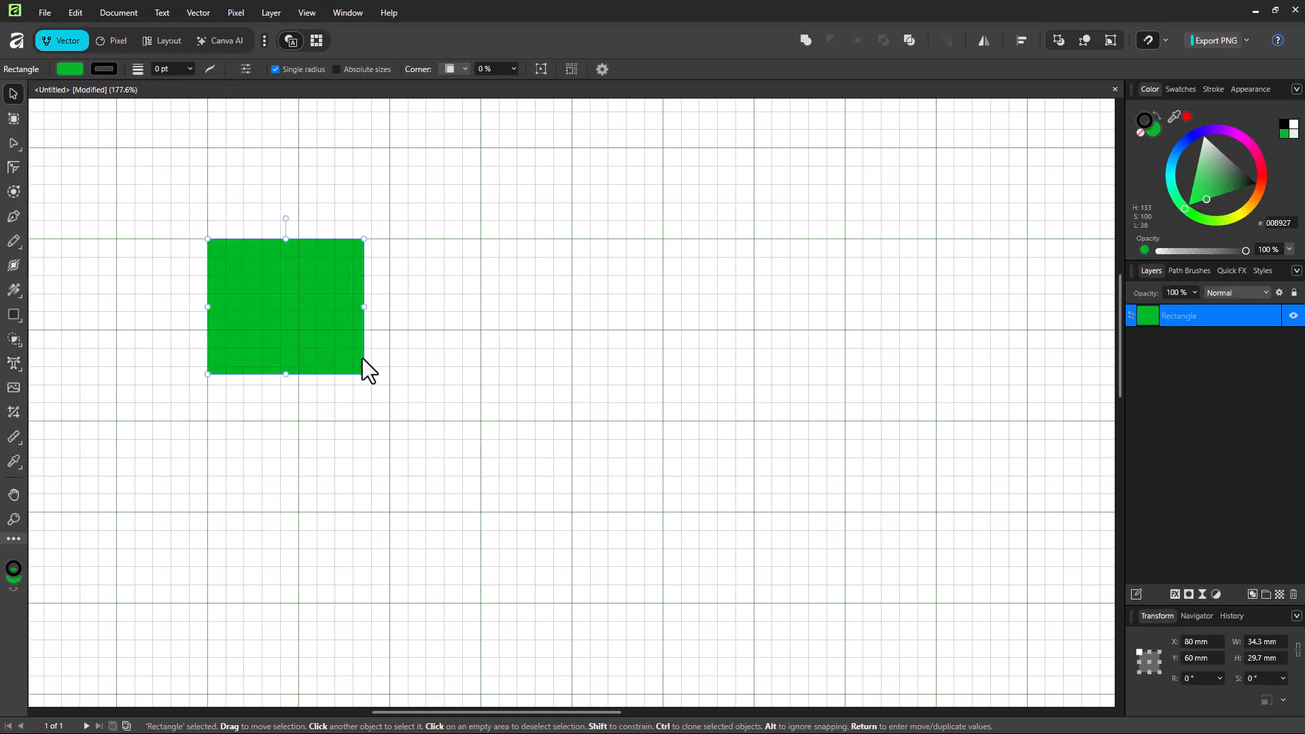
- Resize the green rectangle to one major grid cell, about 20 mm square, and copy it into a two-row checker pattern of five squares
left_click_drag(364, 374, 617, 297)
left_click(349, 321)
left_click(285, 280)
key("ctrl+v")
key("ctrl+c")
key("ctrl+v")
key("ctrl+v")
left_click_drag(595, 348, 514, 384)
key("ctrl+c")
key("ctrl+v")
left_click(650, 413)
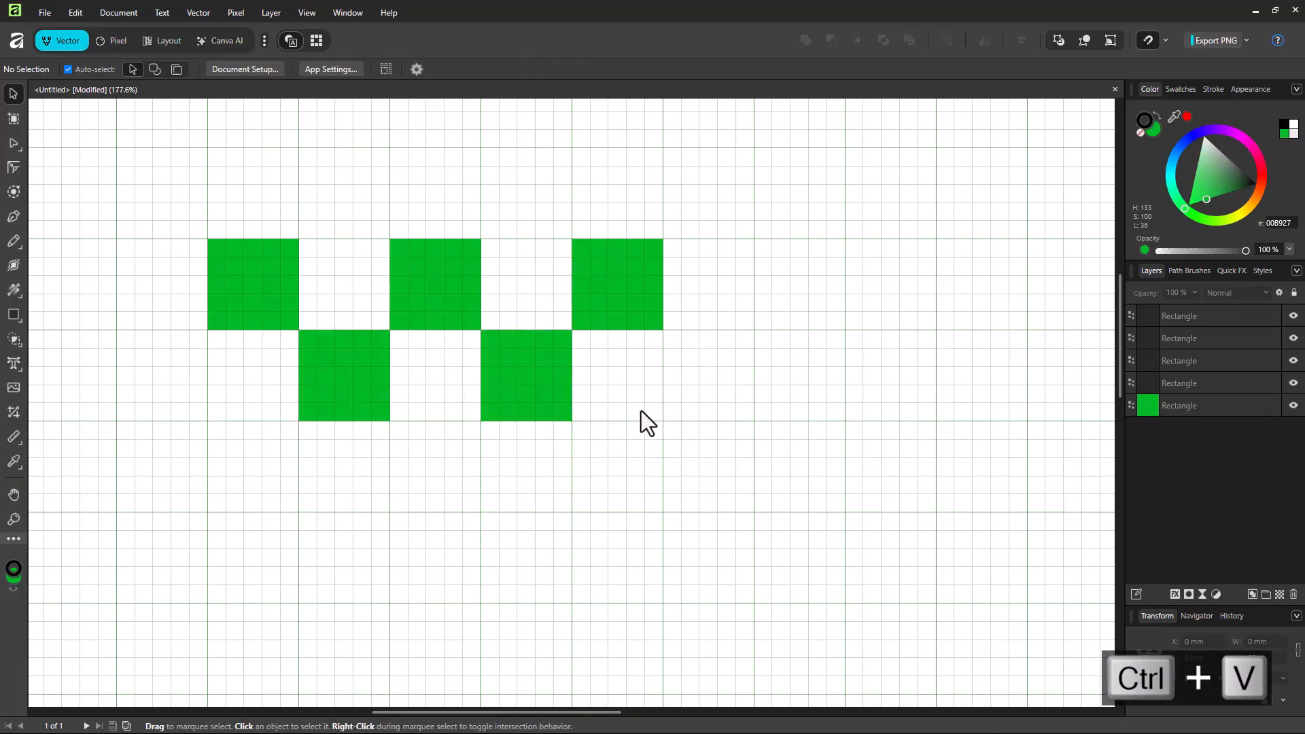
- Duplicate all five green squares and place the copies directly below to form a four-row checkerboard
left_click_drag(127, 181, 809, 517)
key("ctrl+c")
key("ctrl+v")
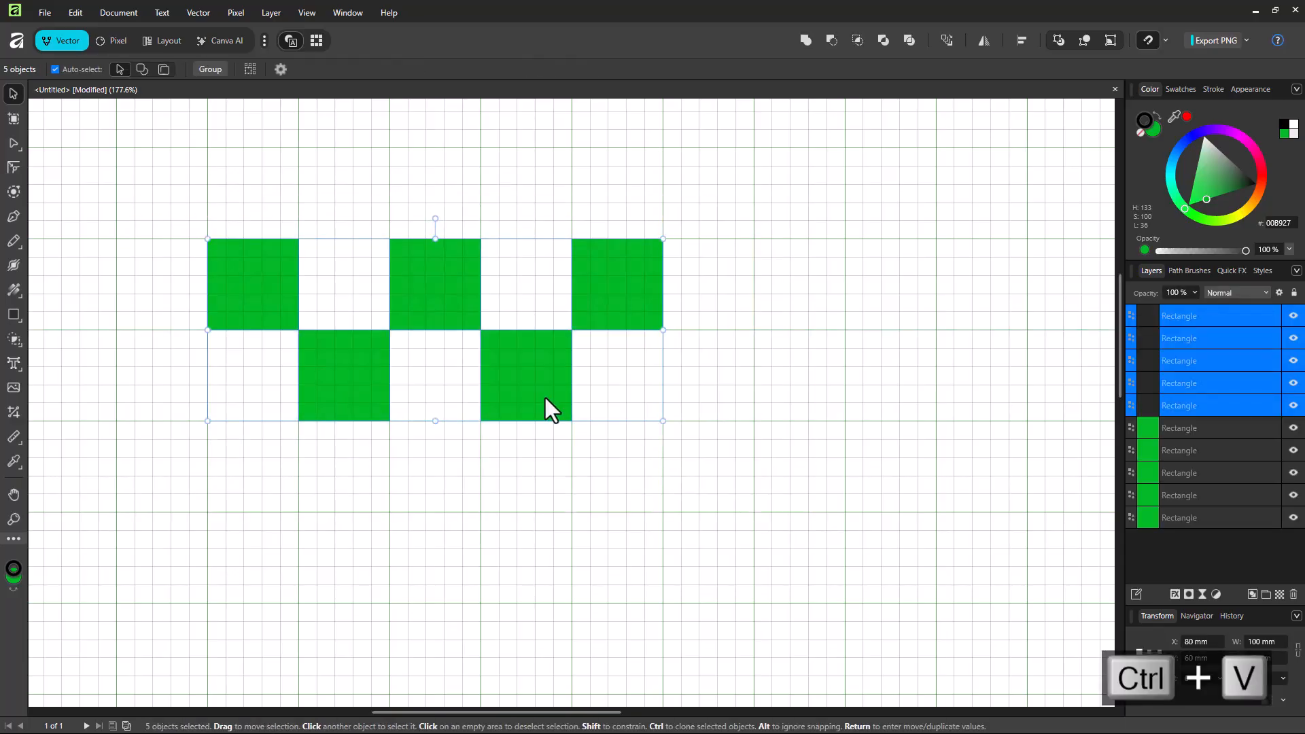
left_click_drag(442, 307, 445, 489)
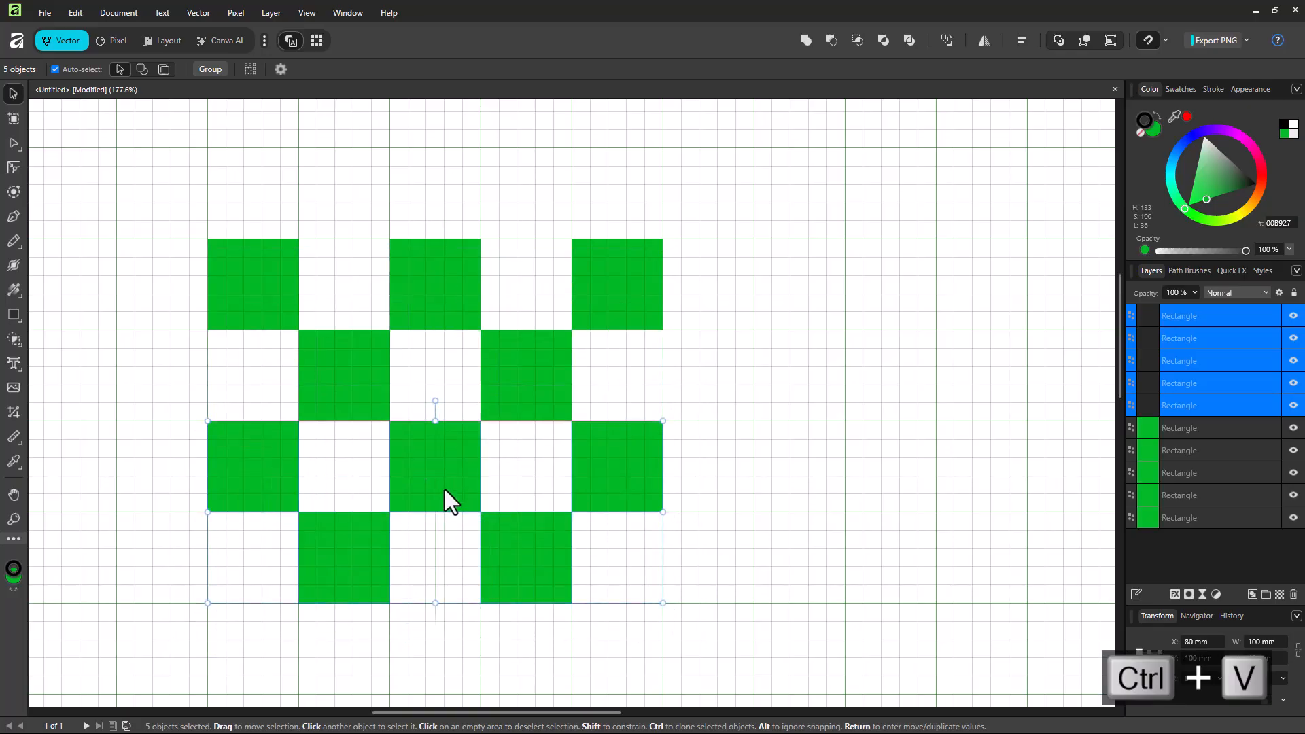
left_click(832, 461)
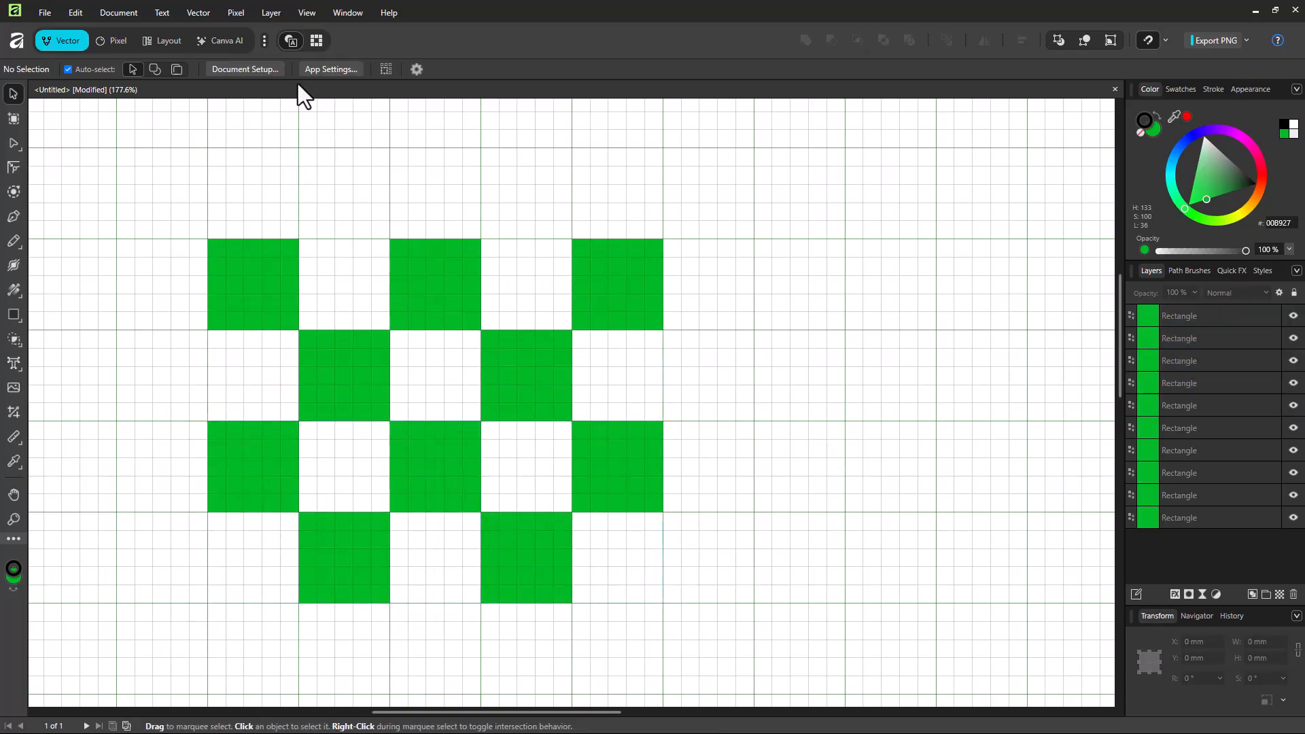
- Hide the grid through the grid and axis settings, and move the dialog aside to reveal the checkerboard
left_click(306, 14)
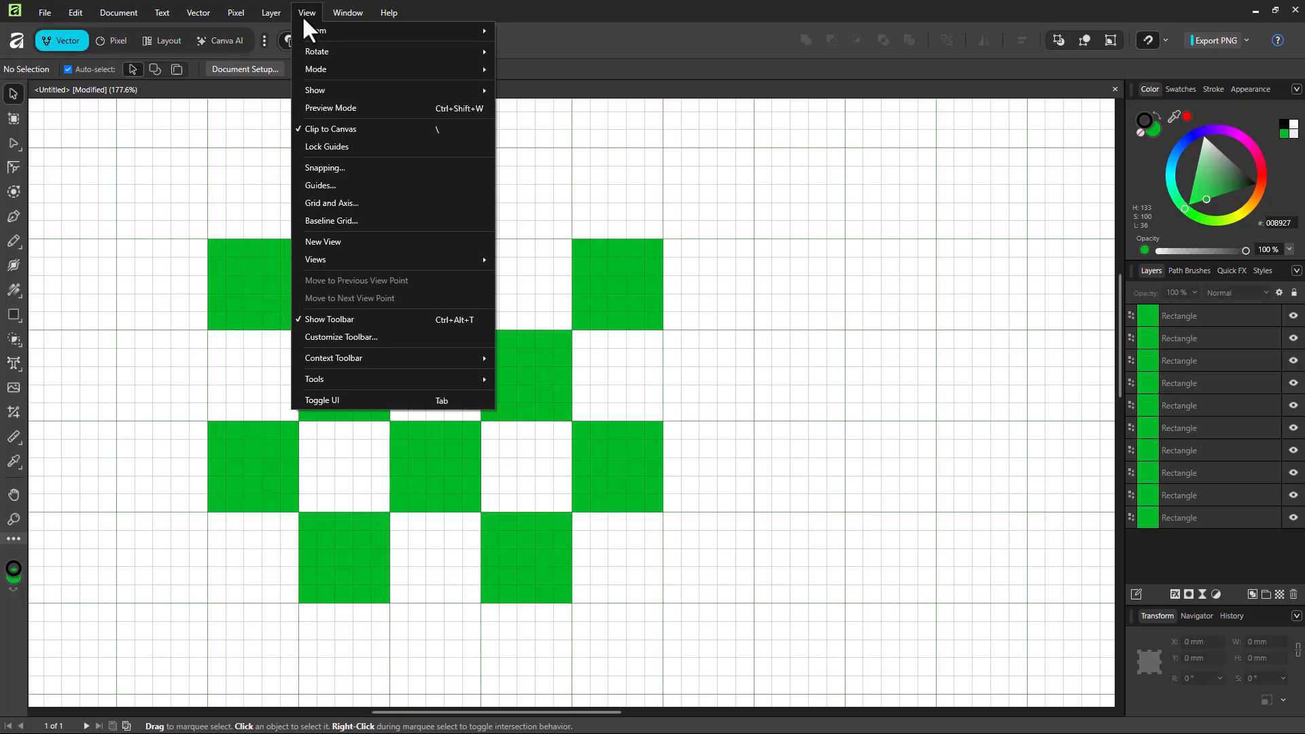
mouse_move(393, 259)
left_click(356, 202)
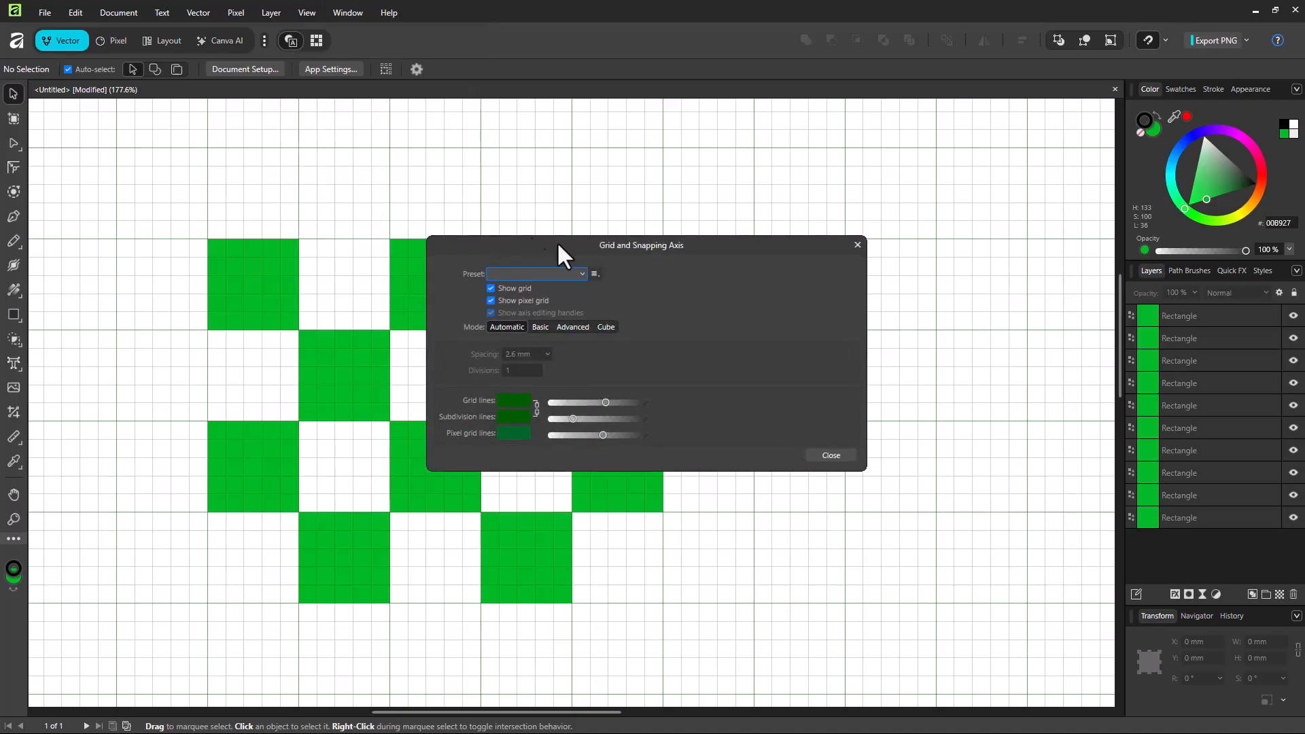
left_click(490, 286)
left_click_drag(578, 240, 883, 153)
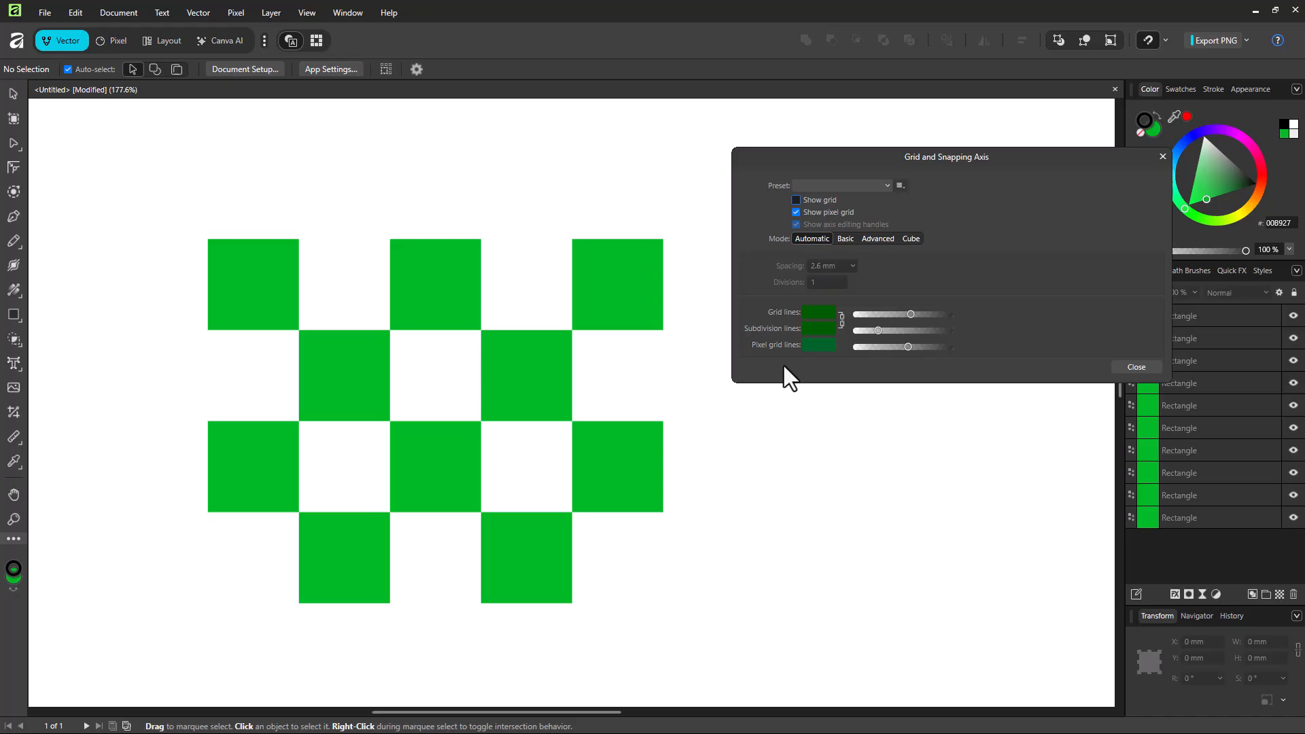
left_click_drag(945, 163, 865, 187)
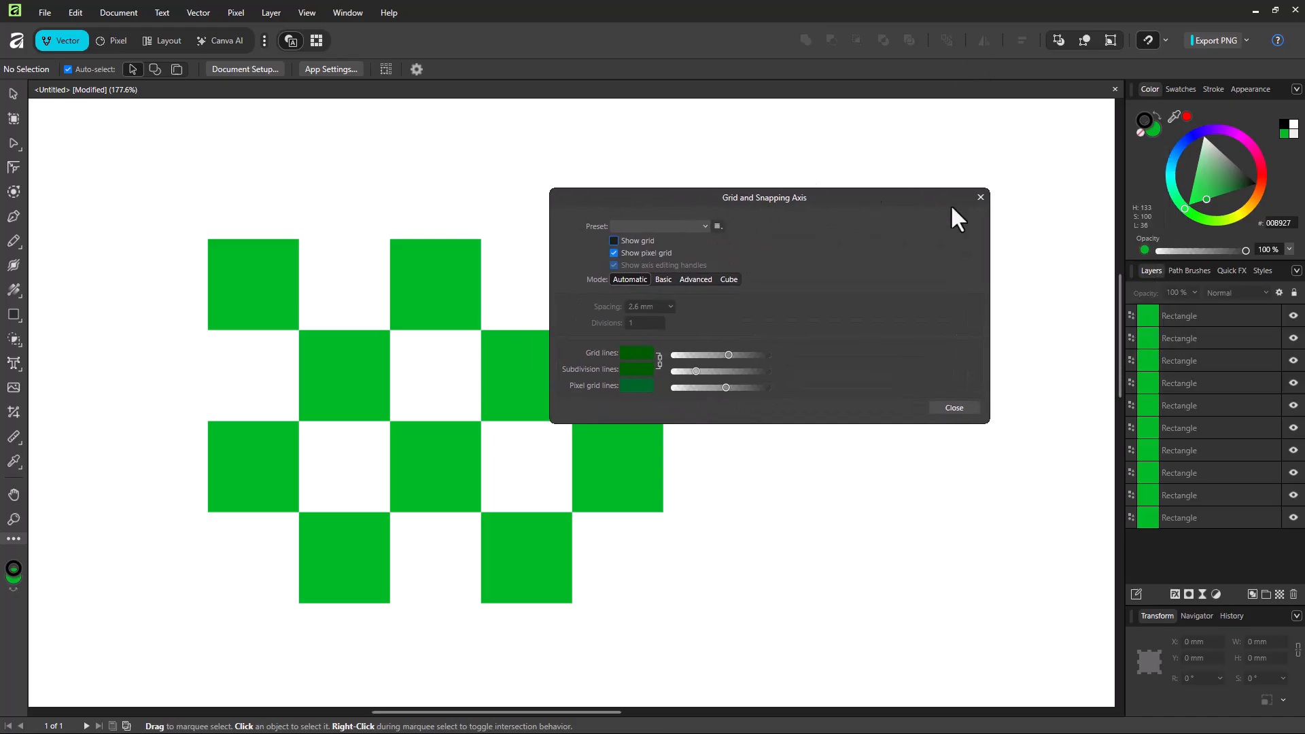